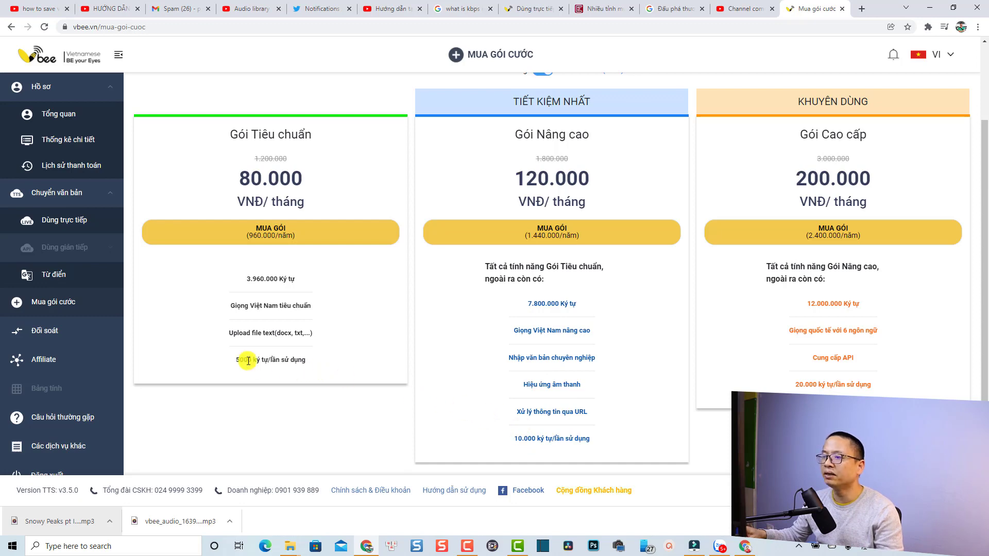
Preview the checkout for the yearly Gói Tiêu chuẩn plan as far as the customer information, then close the order page
scroll(850, 253, up, 2)
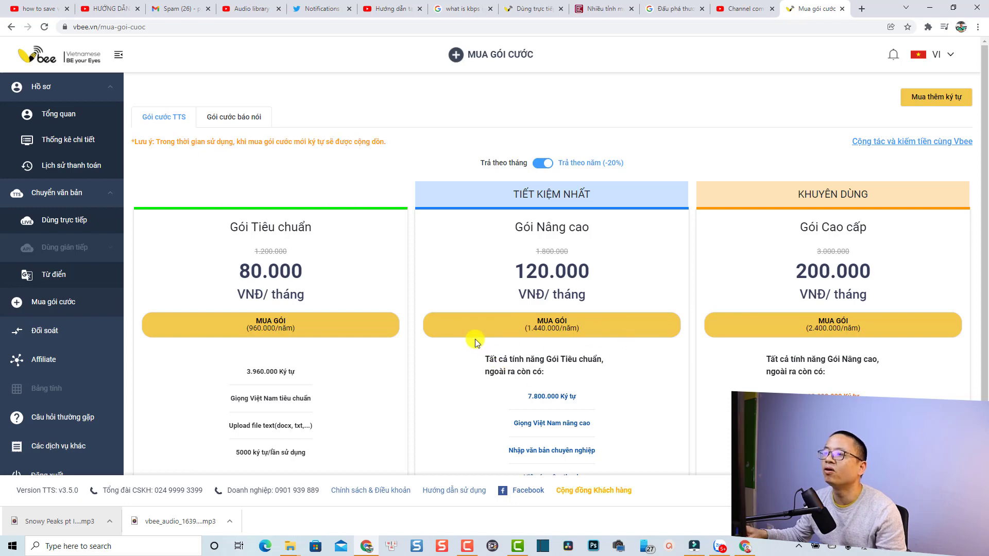
click(284, 333)
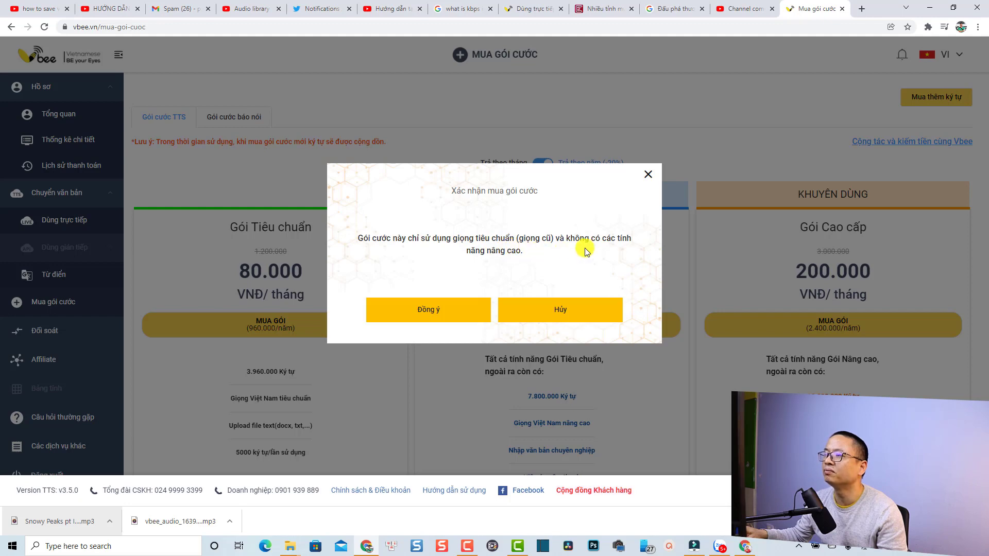
click(430, 309)
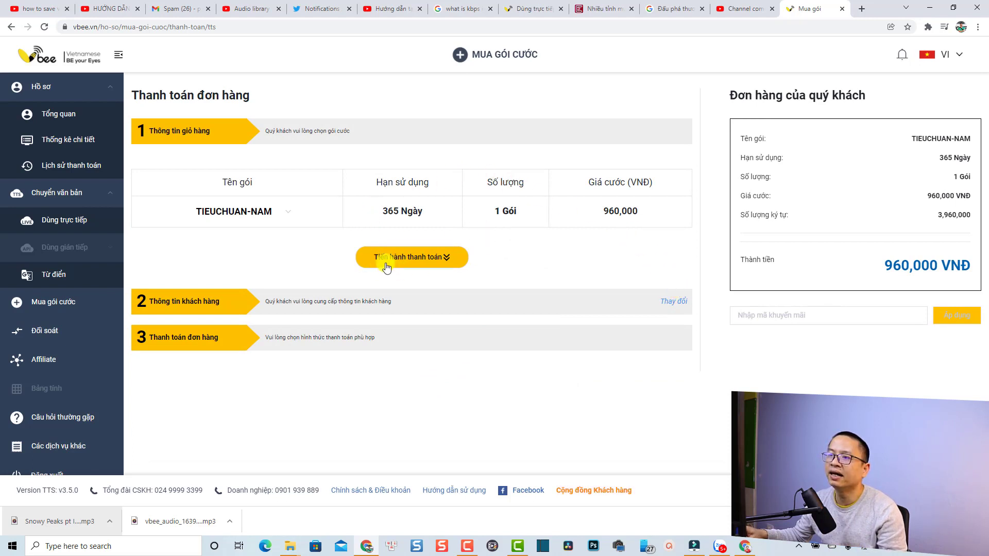
click(449, 258)
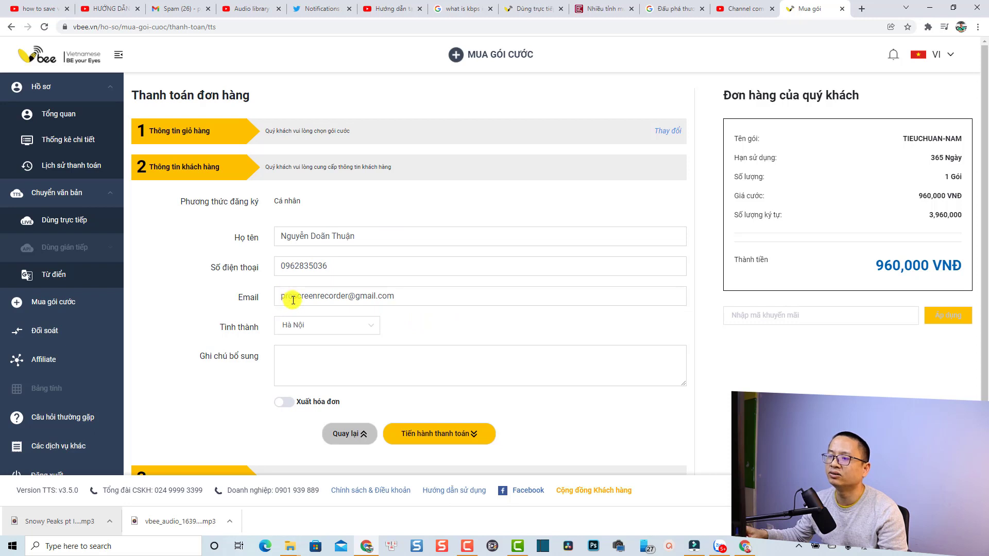
scroll(419, 340, down, 1)
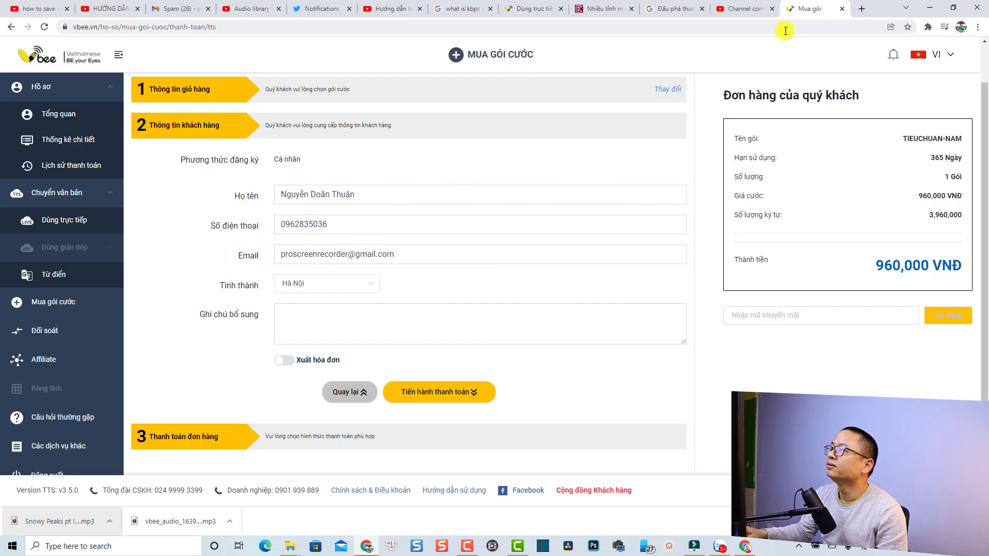
click(842, 10)
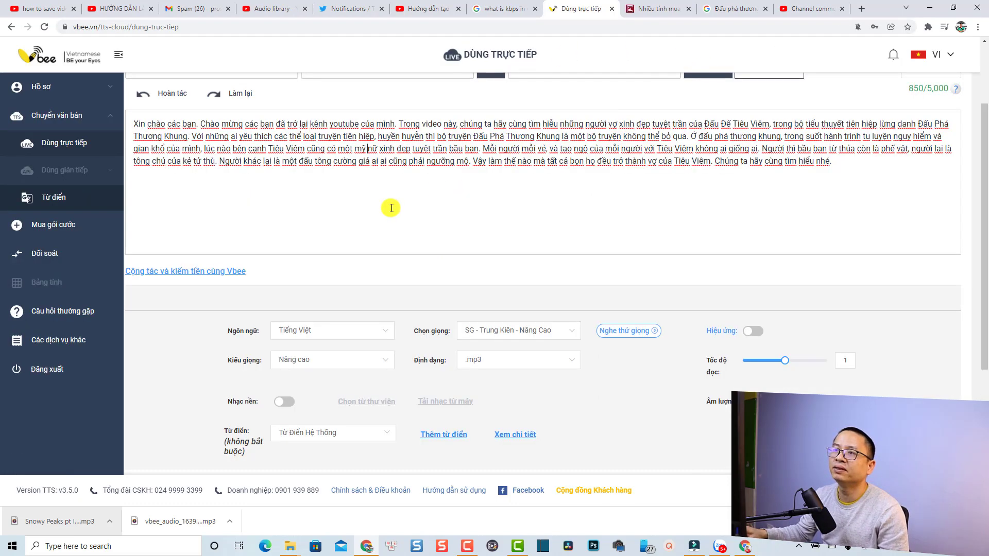
scroll(278, 232, up, 2)
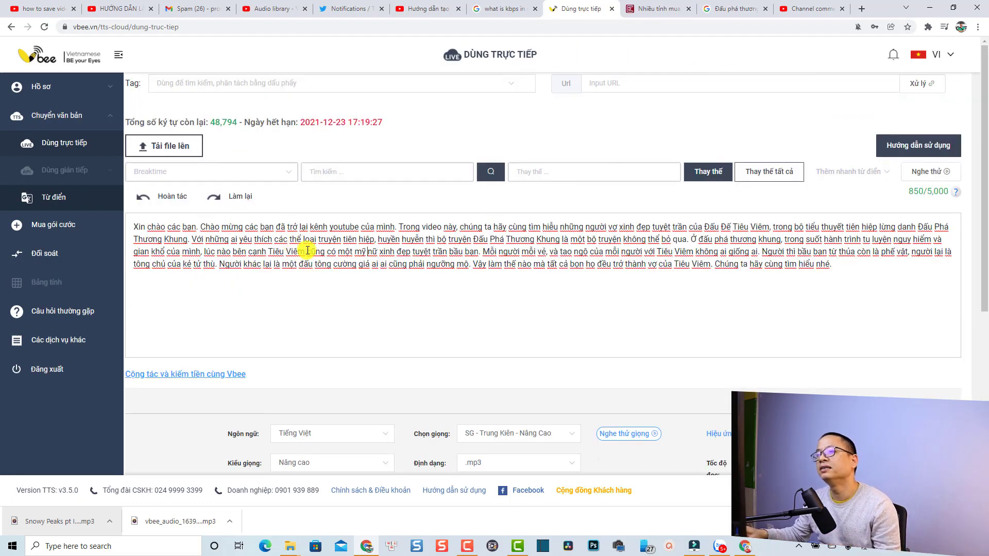
Switch to Wondershare Filmora and examine the image clips, the vbee voice-over and the Snowy Peaks music through to the timeline's end
click(696, 547)
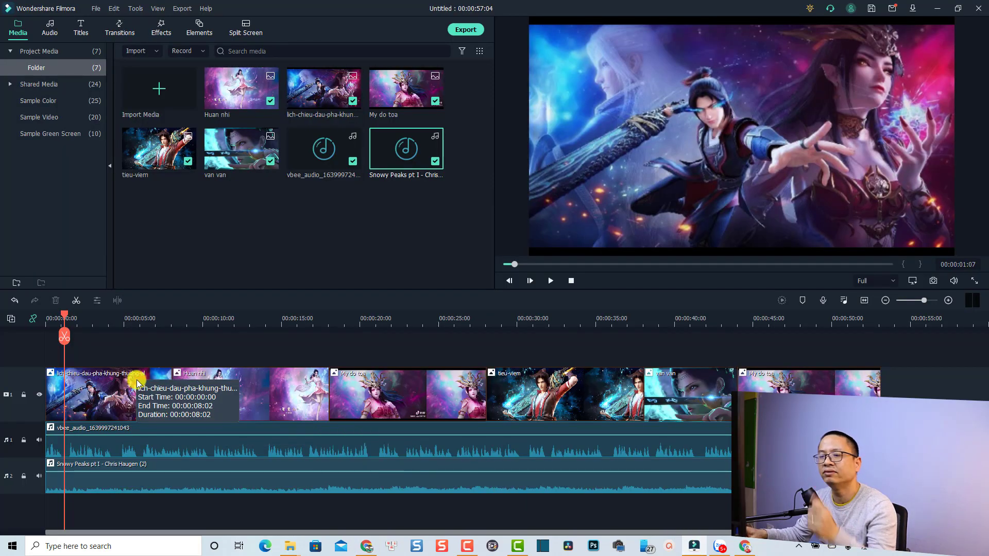
click(114, 324)
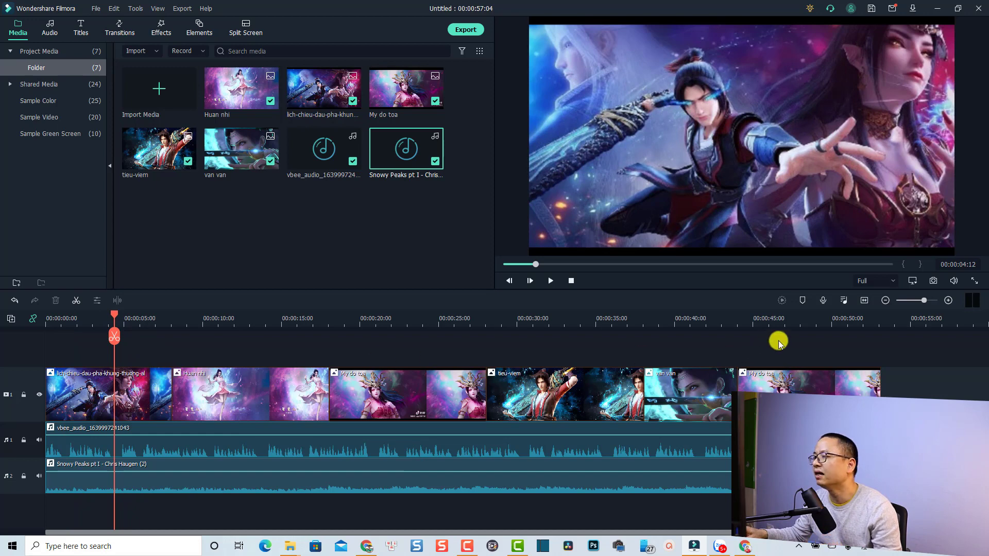
drag(813, 344, 138, 390)
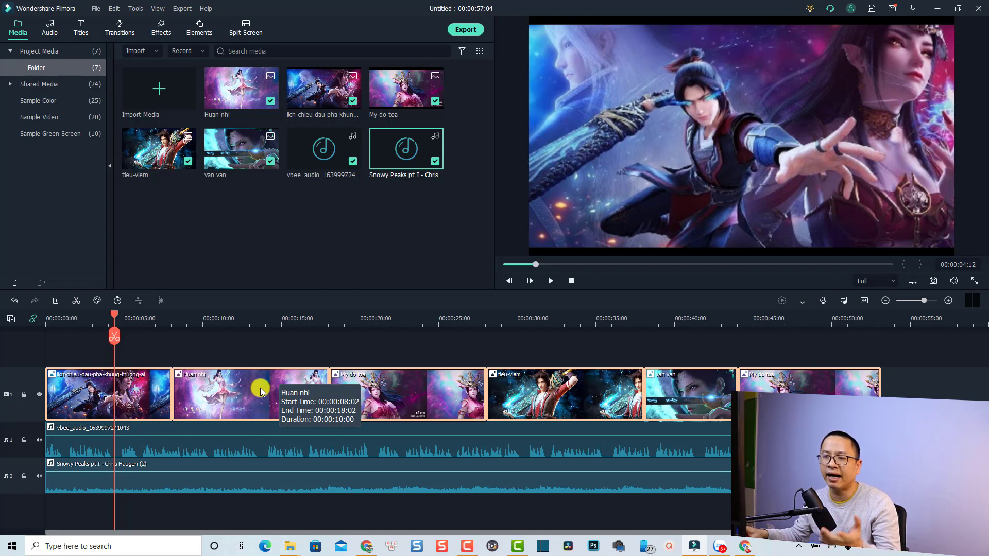
click(221, 346)
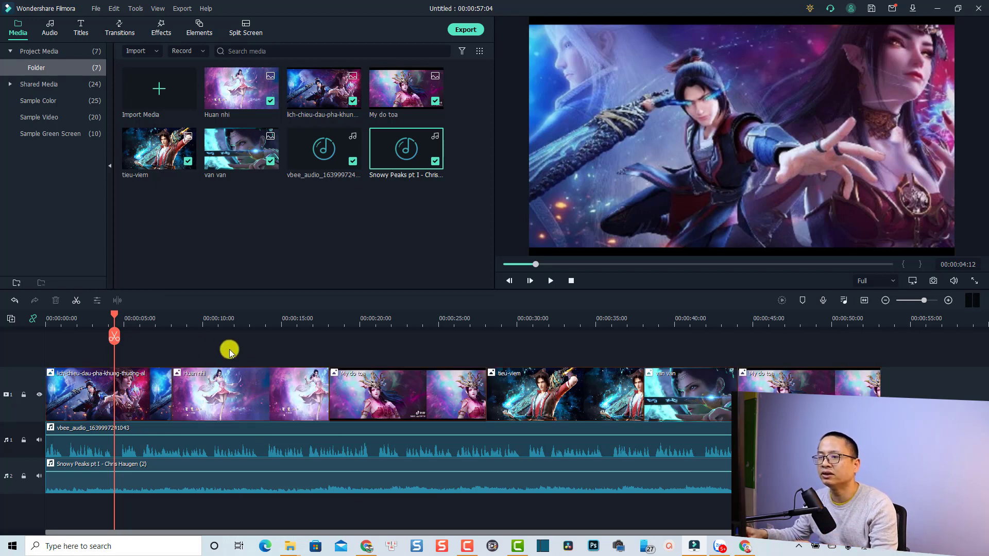
click(231, 446)
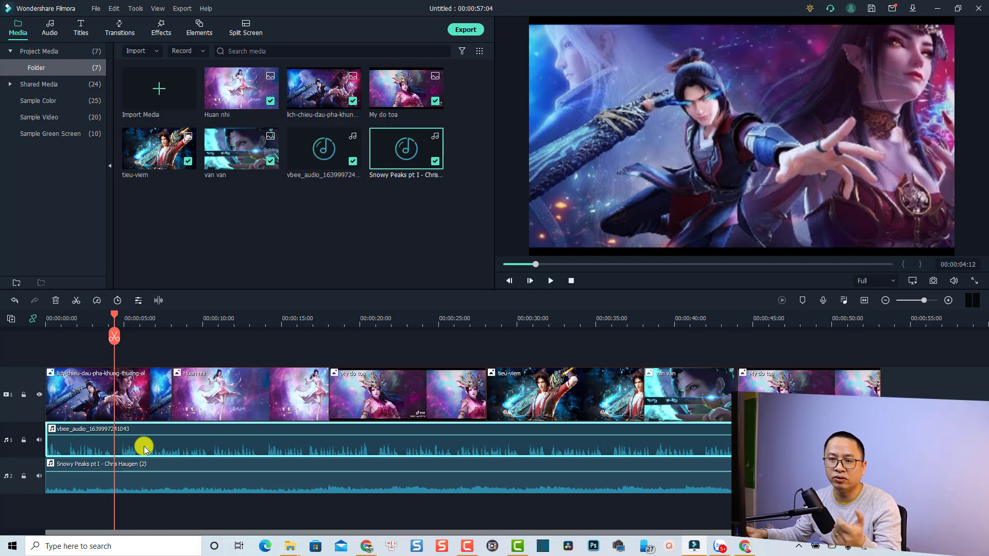
click(140, 484)
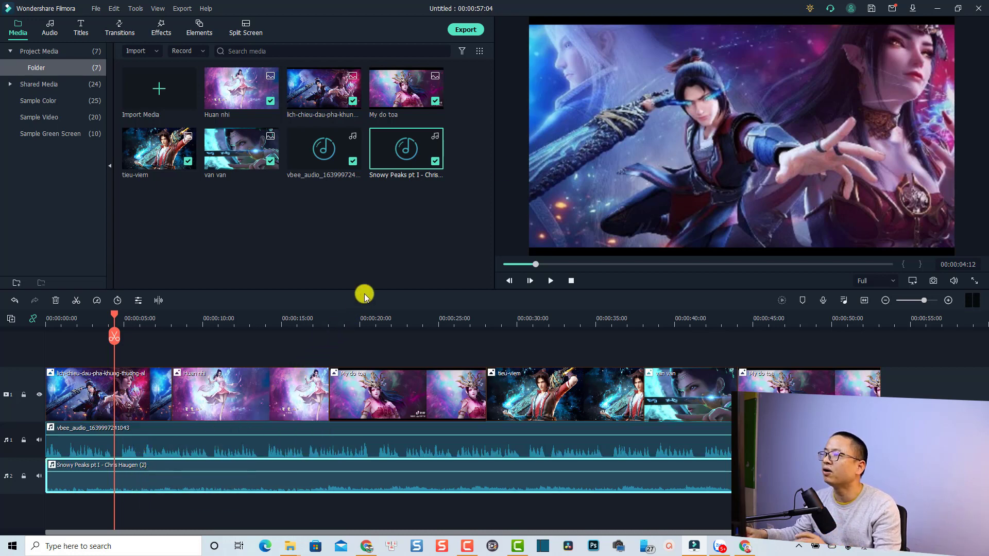
click(885, 321)
scroll(713, 425, right, 5)
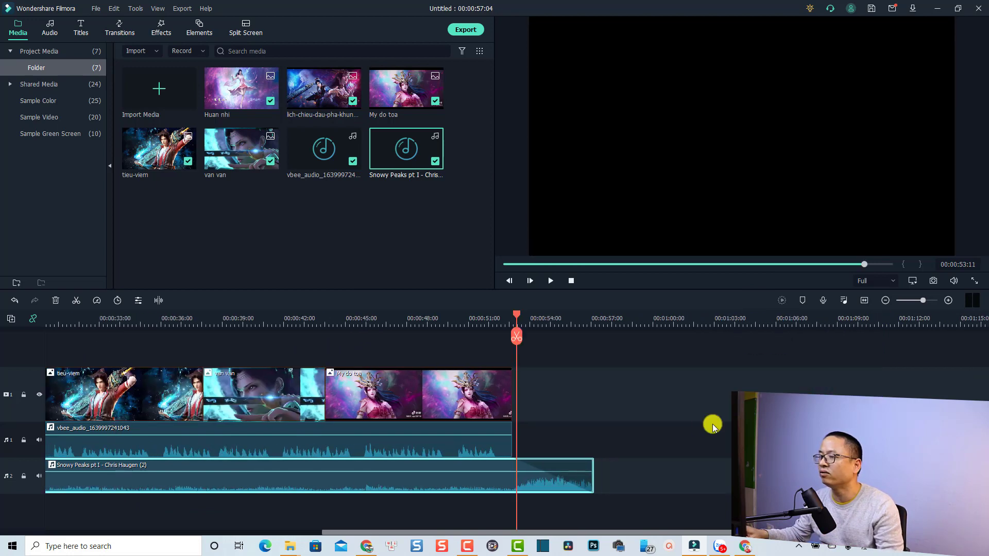
drag(419, 350, 134, 386)
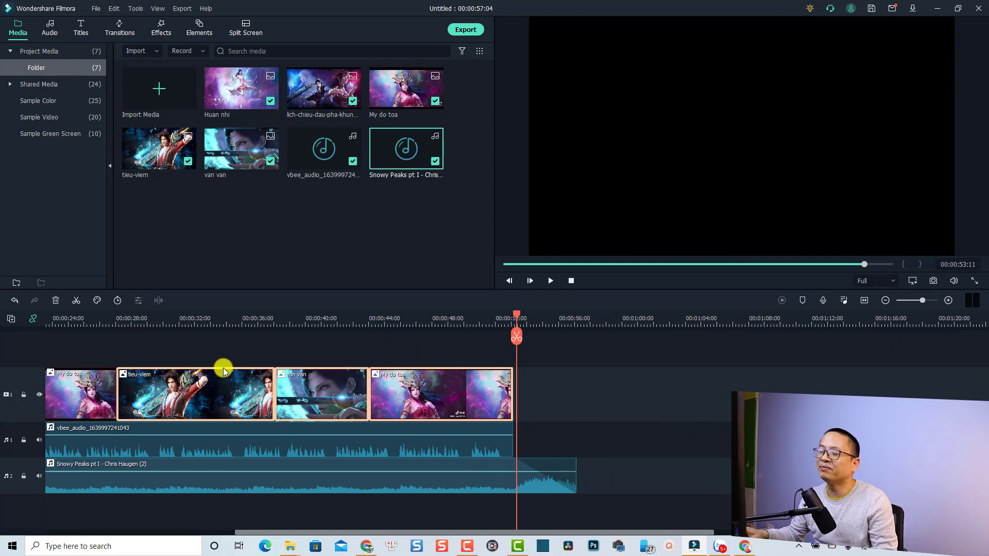
click(435, 312)
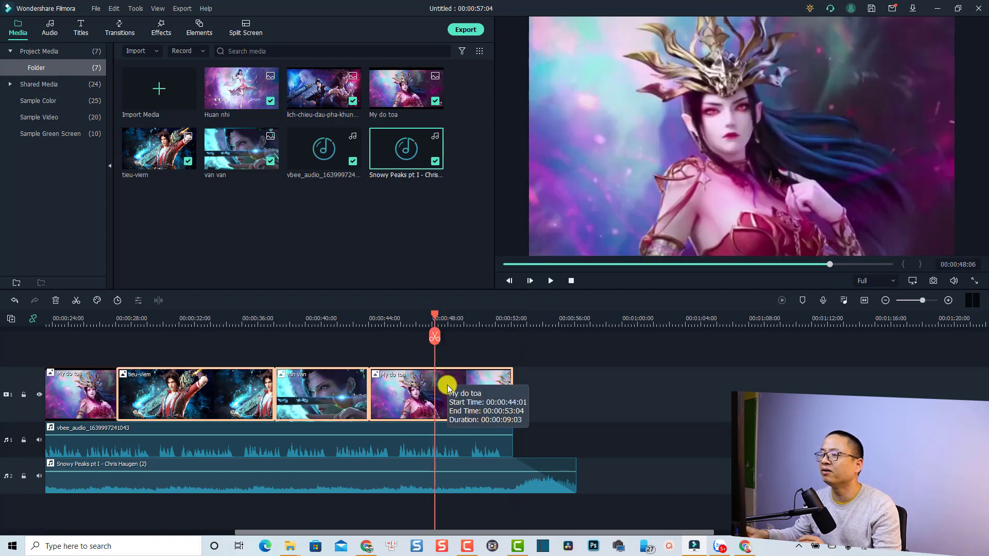
Try extending a copy of the last My do toa clip placed directly after the original, then delete the copy
click(447, 385)
click(530, 318)
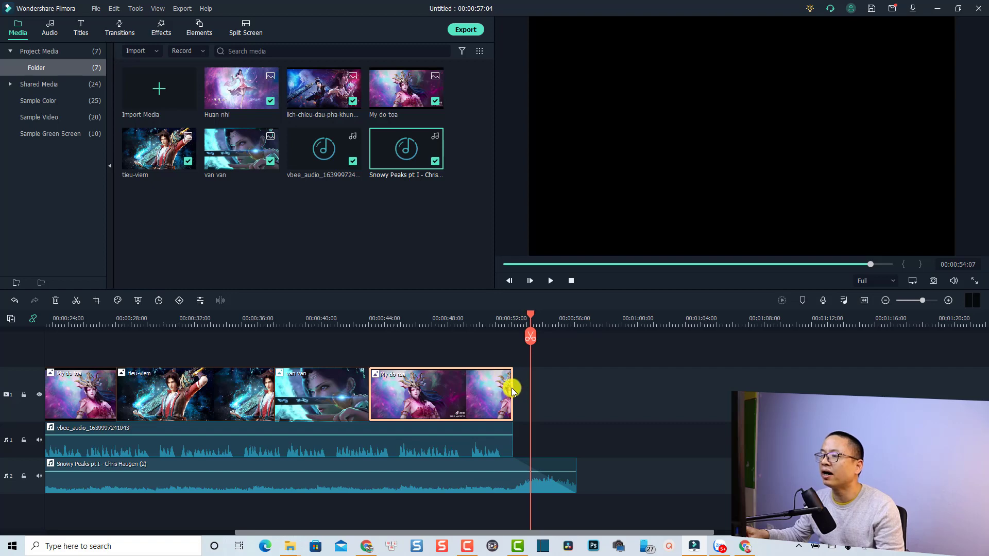
key(ctrl+v)
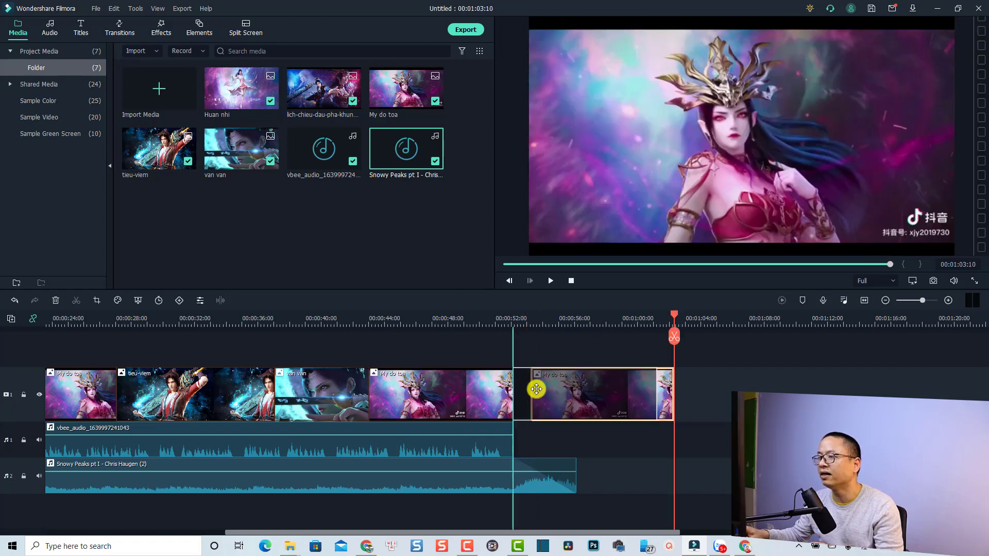
drag(536, 389, 519, 389)
click(564, 326)
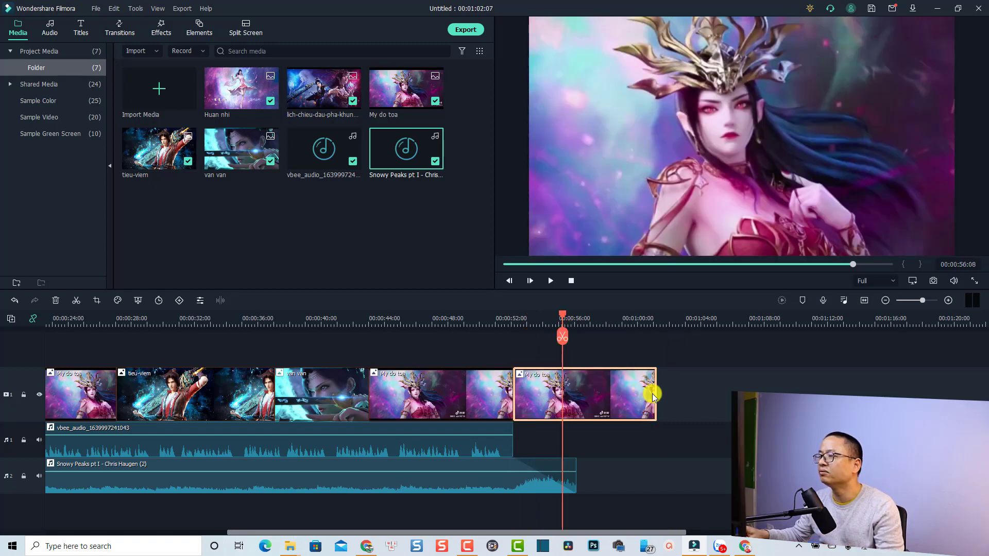
drag(653, 396, 844, 394)
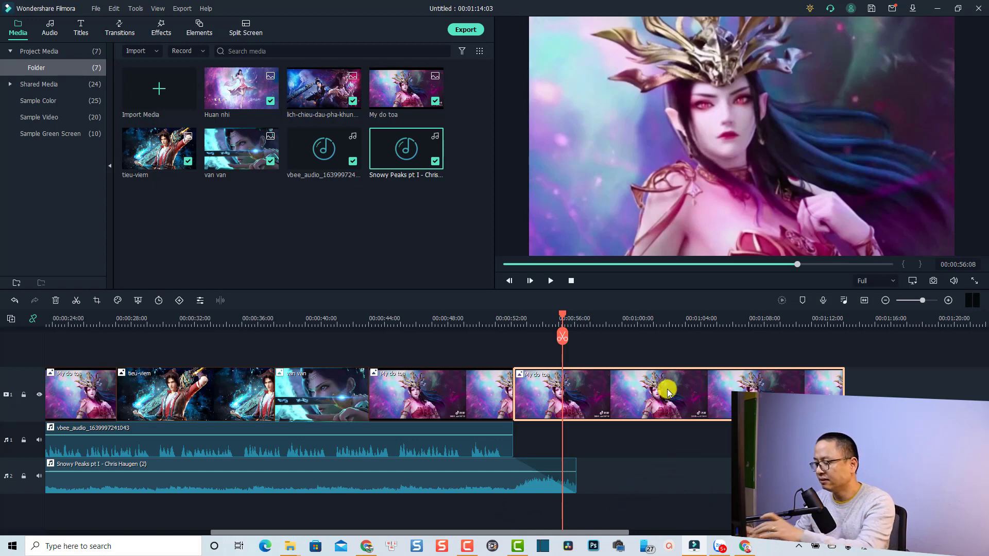
key(Delete)
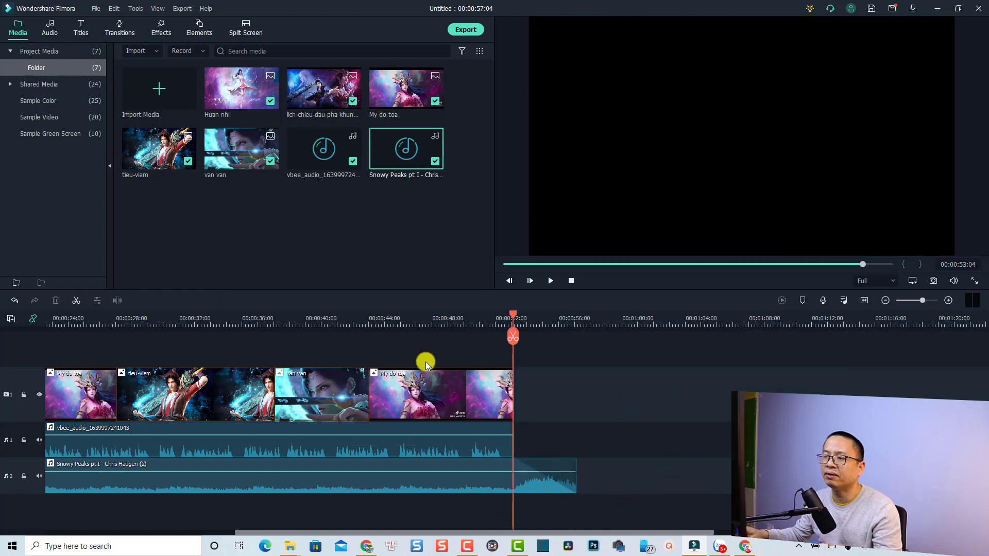
drag(584, 364, 82, 394)
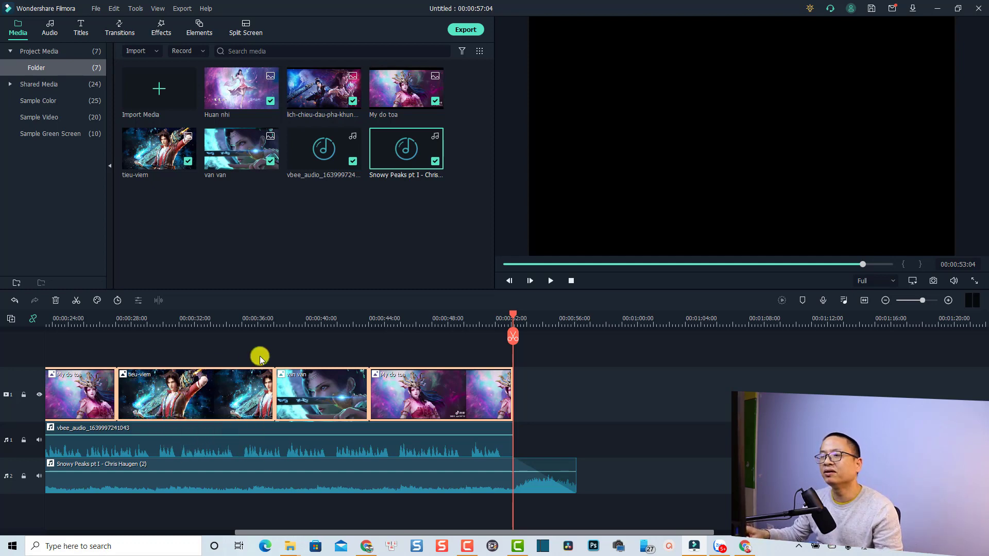
click(291, 320)
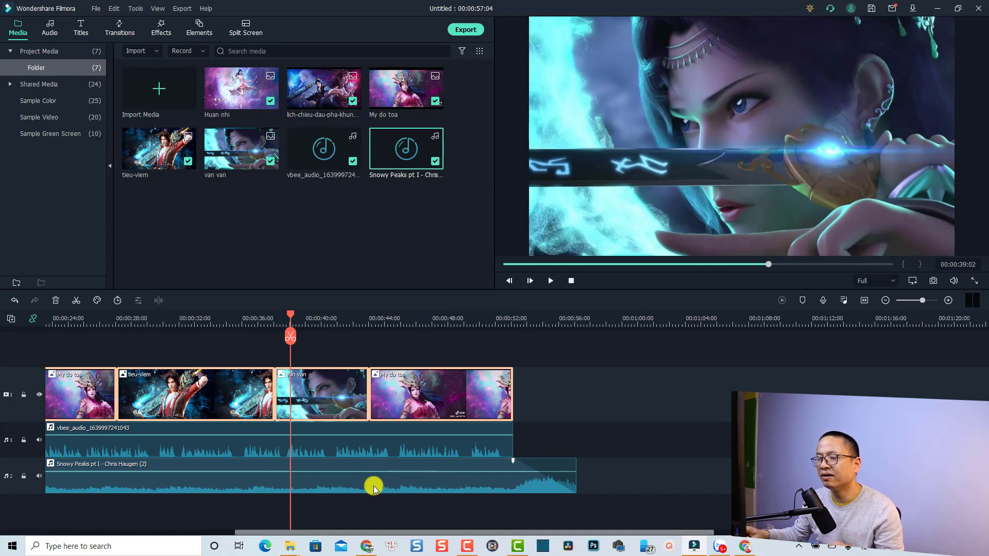
Switch to Chrome and open the Google home page in a new tab
click(366, 546)
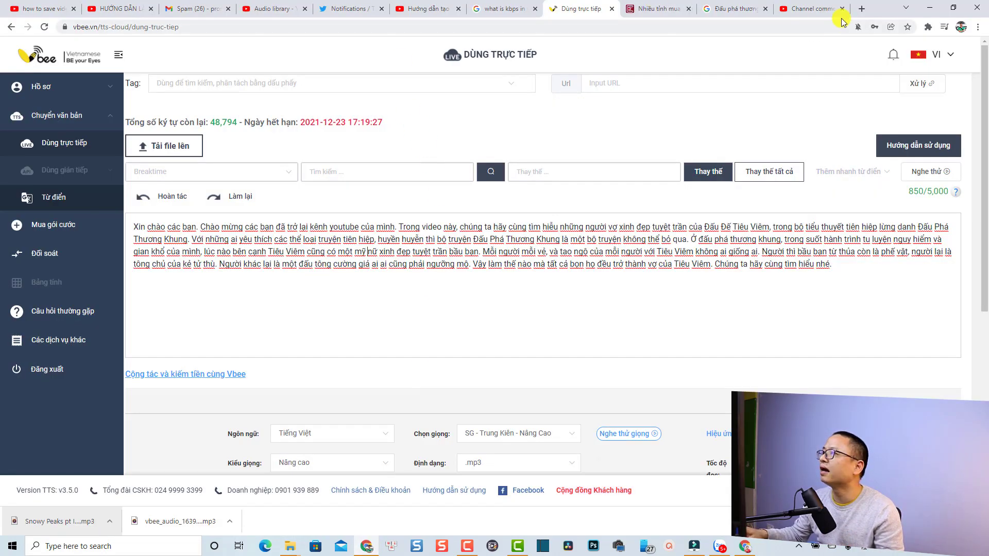
click(862, 8)
text(gog)
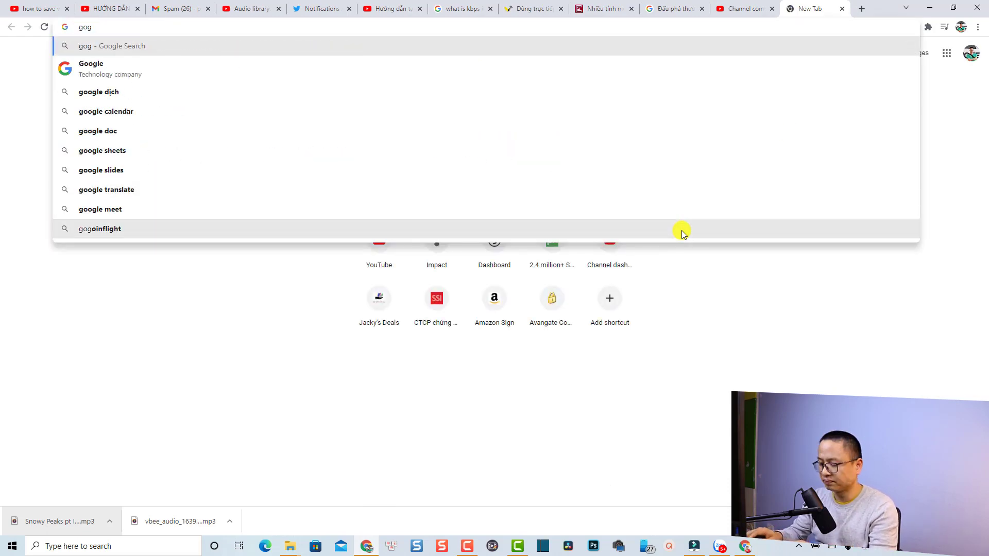
key(BackSpace)
text(ogle)
key(Return)
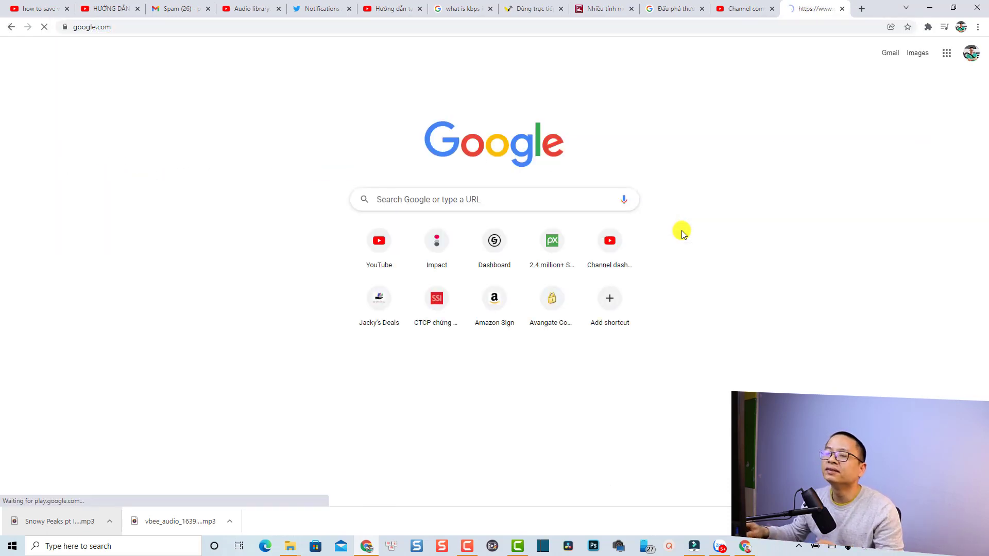
Search Google for "Dau pha thuong khung" and browse the image results
click(462, 240)
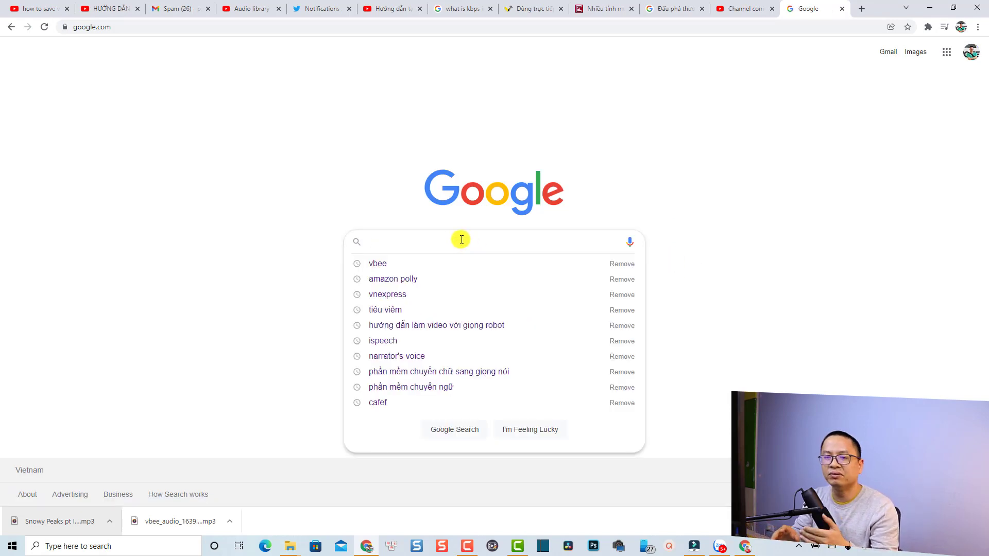
text(Ddaaus)
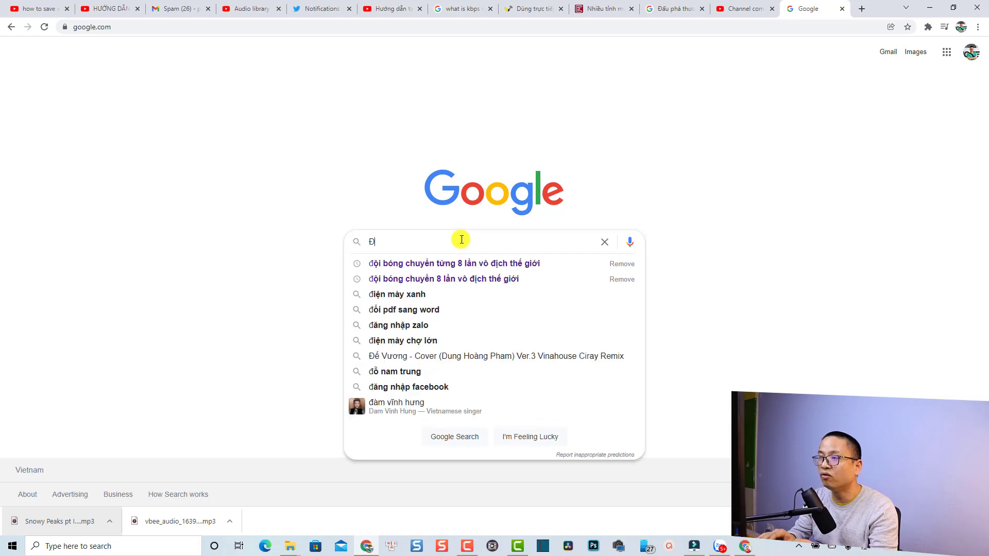
text( pho)
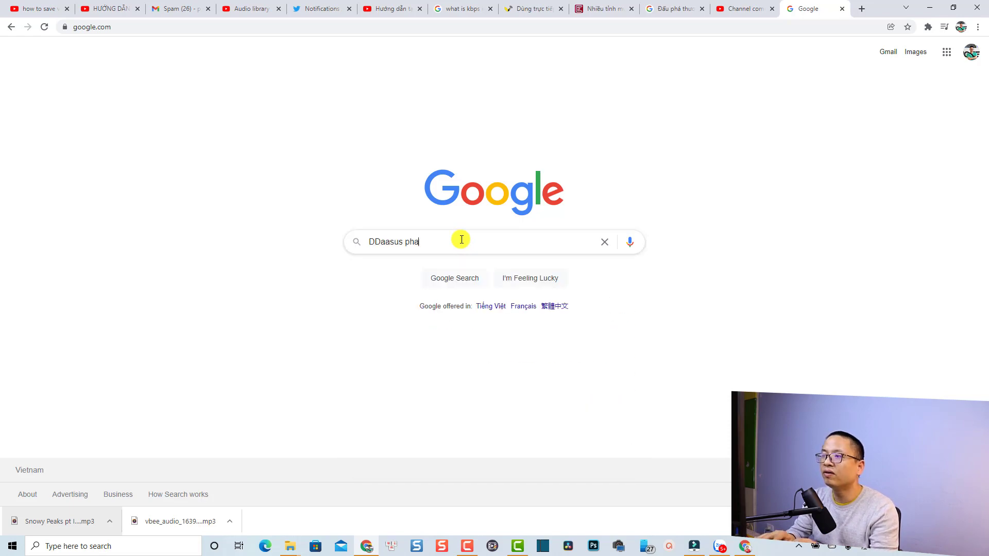
key(BackSpace)
key(BackSpace)
key(BackSpace)
key(BackSpace)
key(BackSpace)
key(BackSpace)
key(BackSpace)
key(BackSpace)
text(Dau pha tuon)
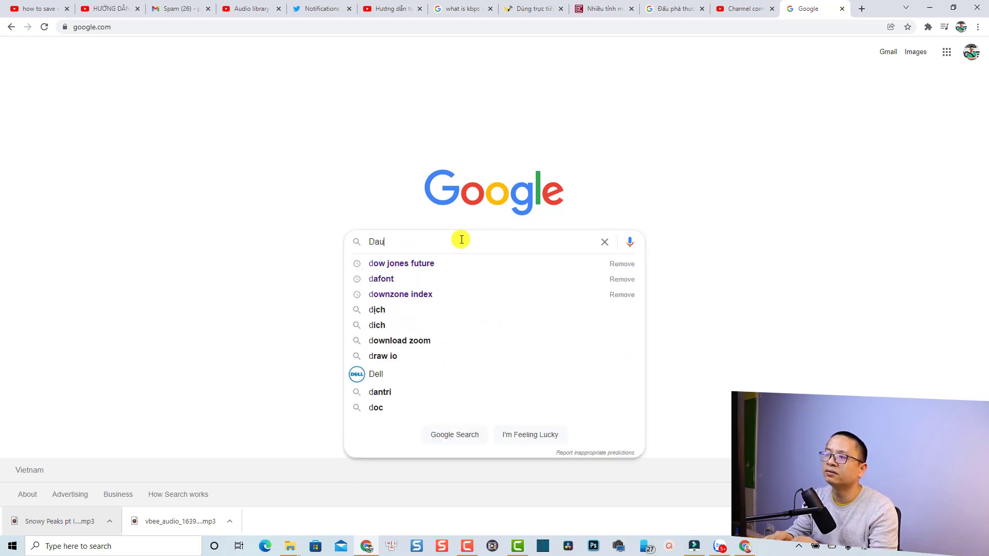
key(BackSpace)
key(BackSpace)
key(BackSpace)
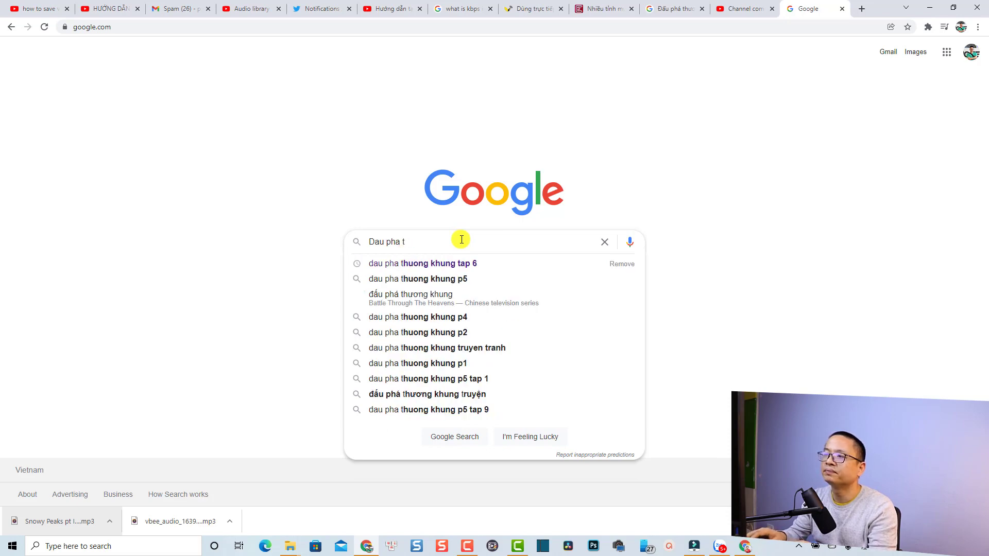
text(huong khung)
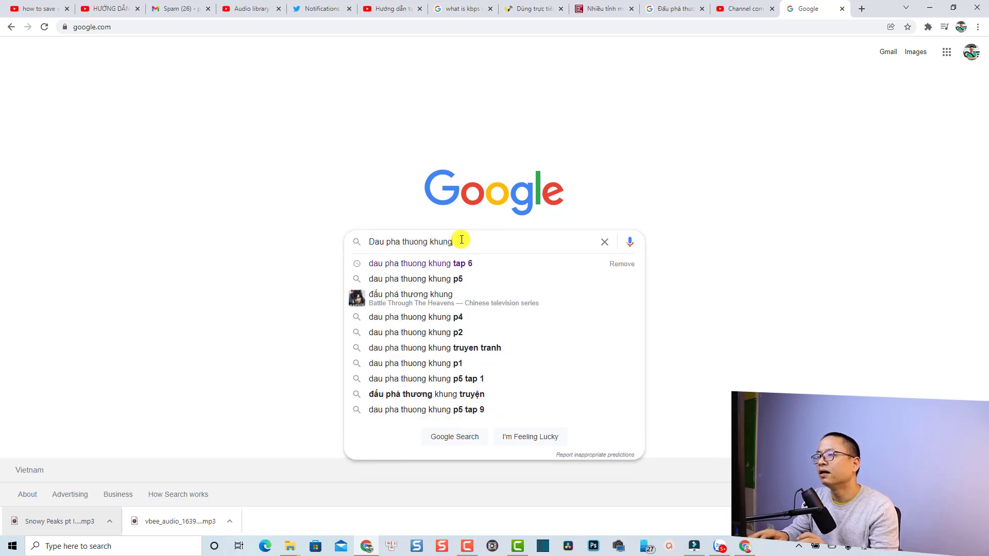
key(Return)
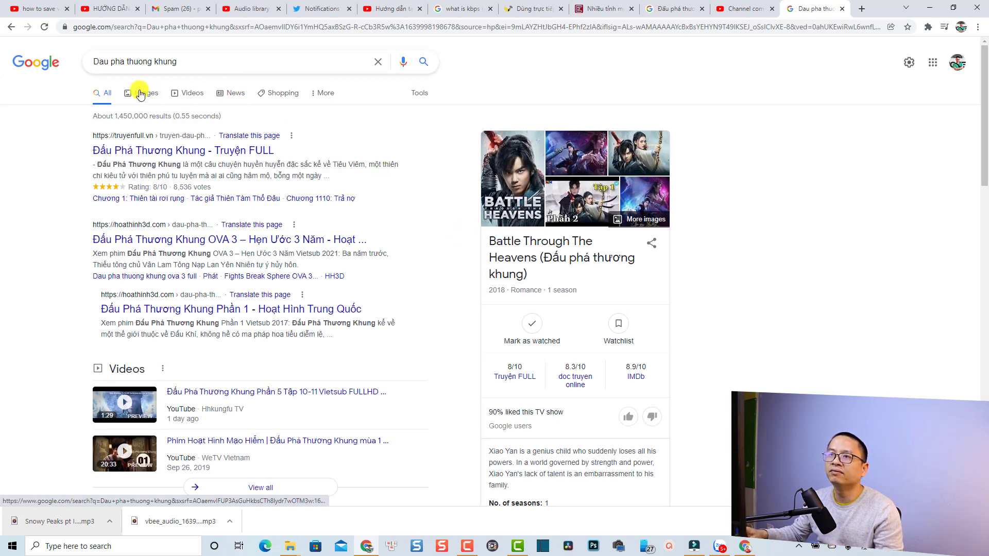
click(138, 93)
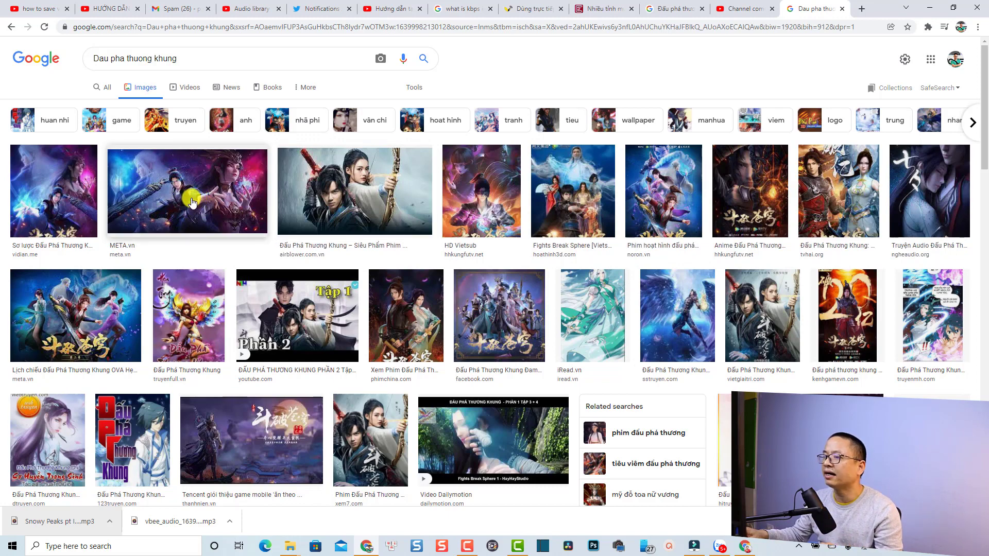
scroll(191, 202, down, 1)
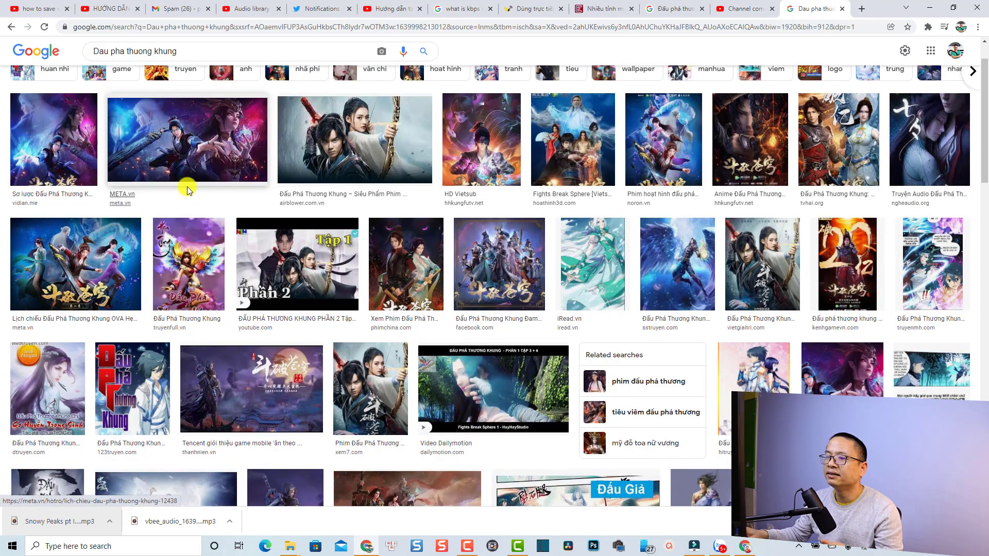
Save the Báo Thanh Niên game artwork from the image results as dau-pha-thuong-khung-01_ssbv.jpg in the Anh Tieu Viem folder
click(225, 389)
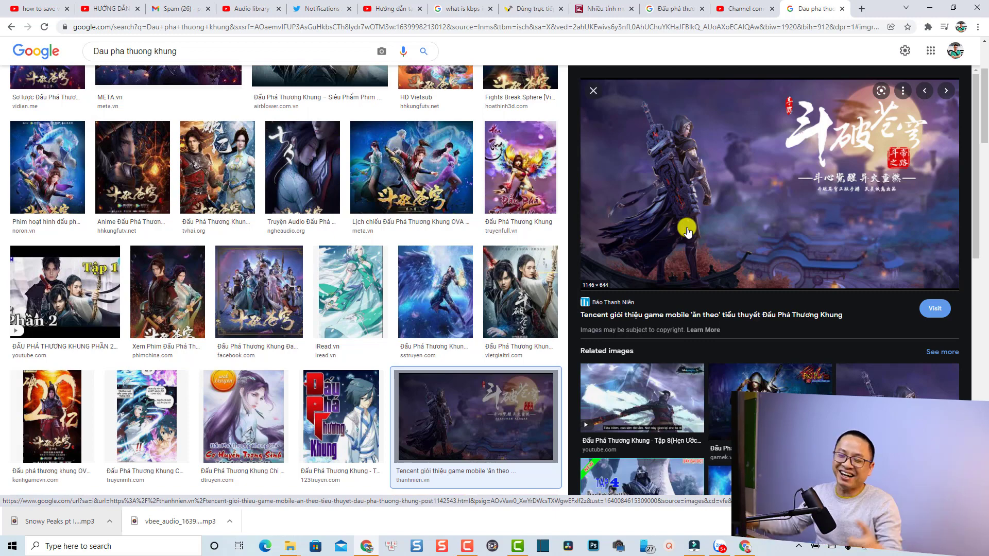
right_click(720, 191)
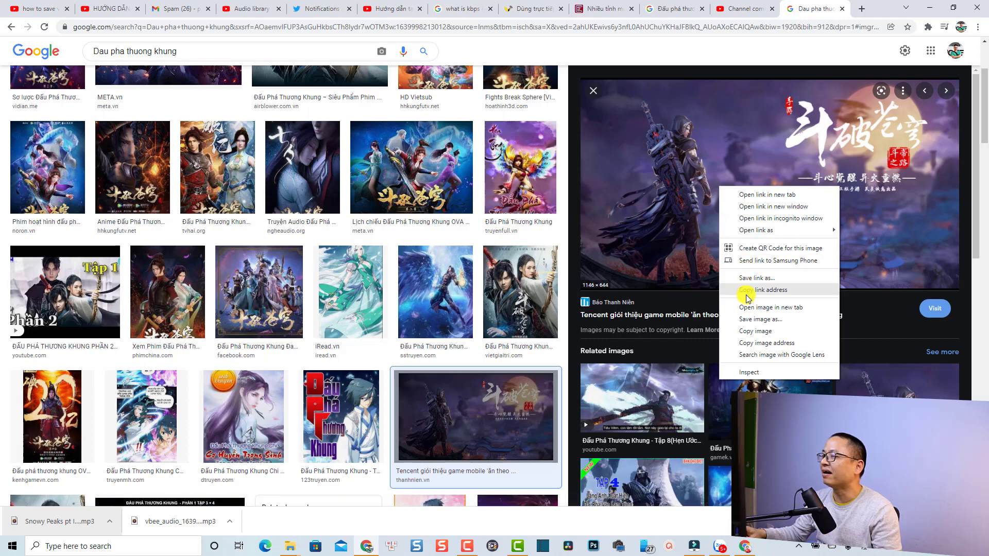
click(748, 320)
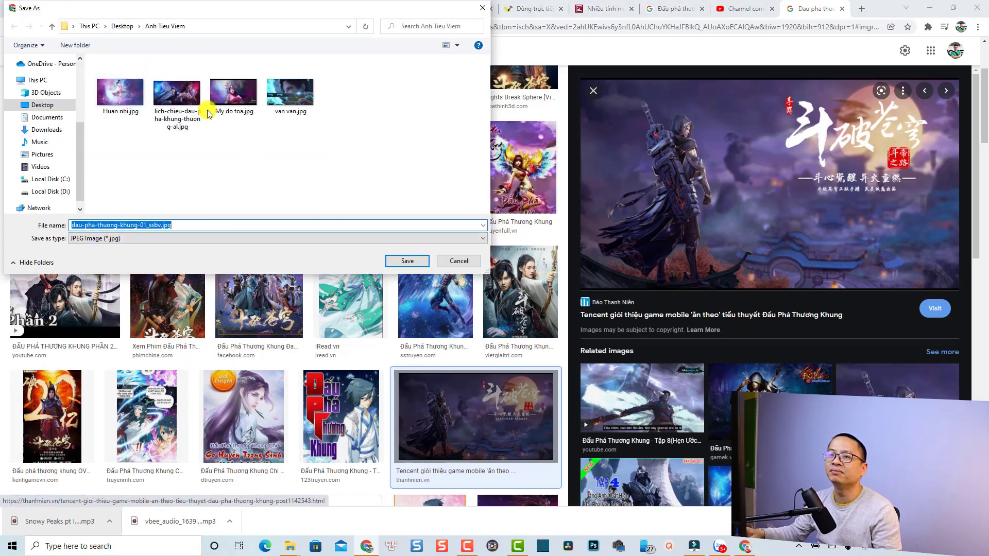
click(408, 262)
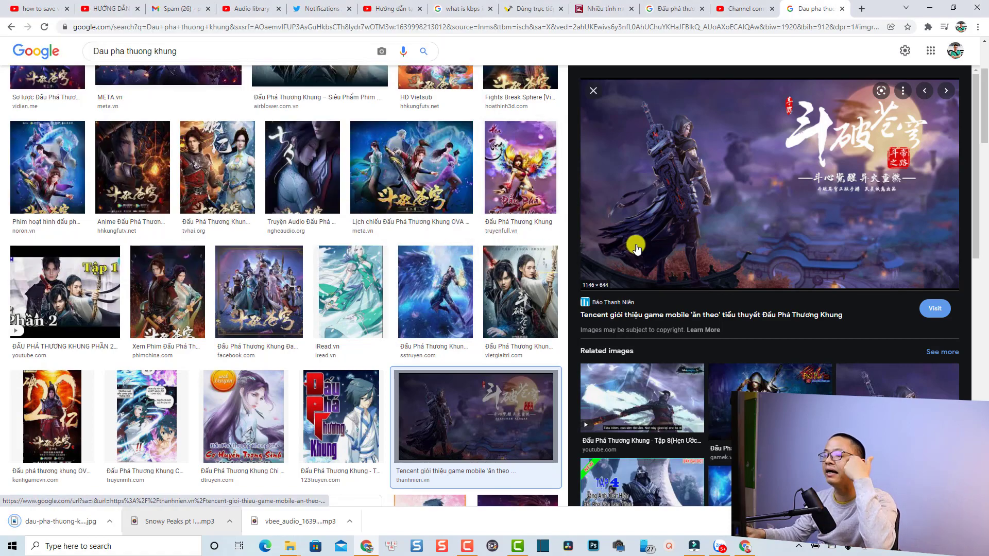
Search Google Images for "Huan nhi tieu viem"
scroll(252, 136, up, 3)
click(196, 59)
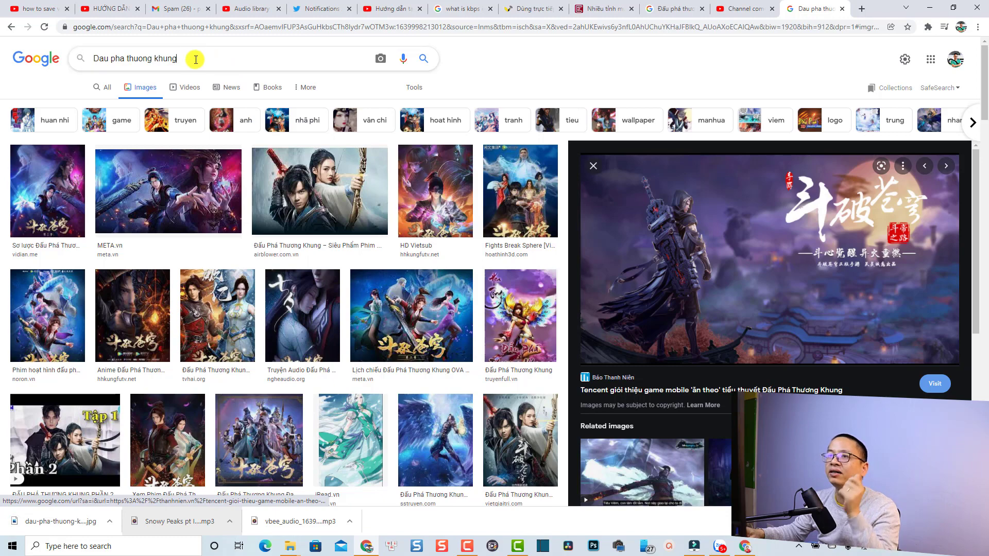
drag(196, 59, 74, 57)
text(Hu)
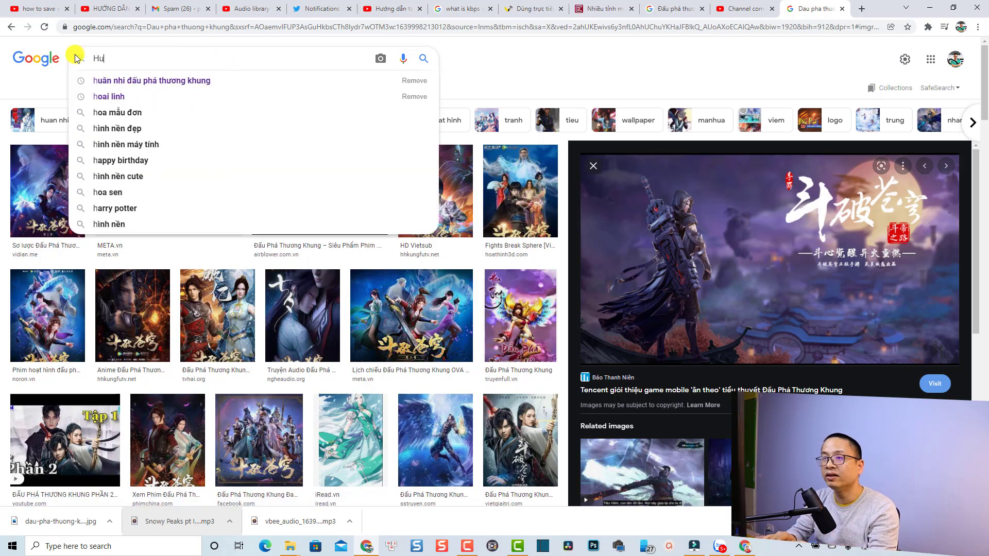
text(an nhi )
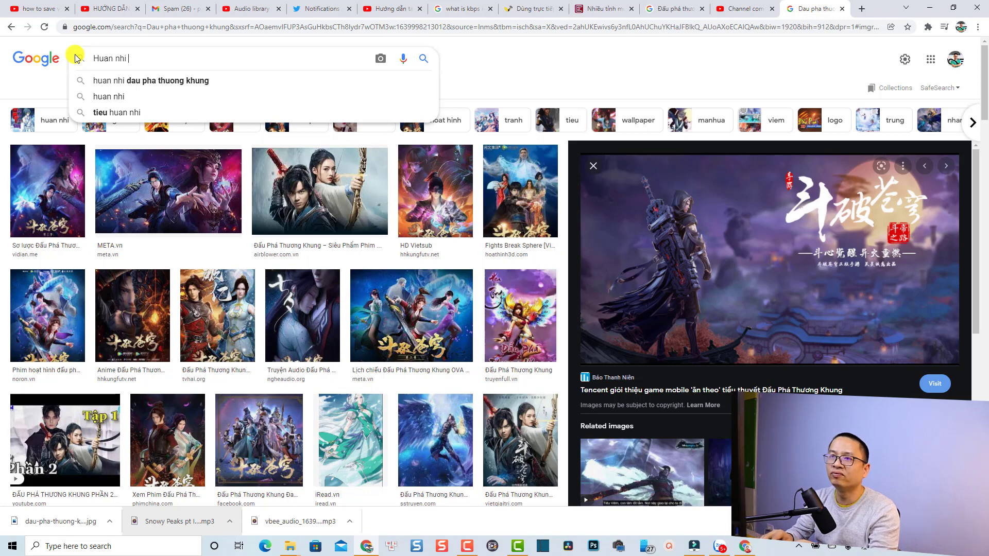
text(tieu viem)
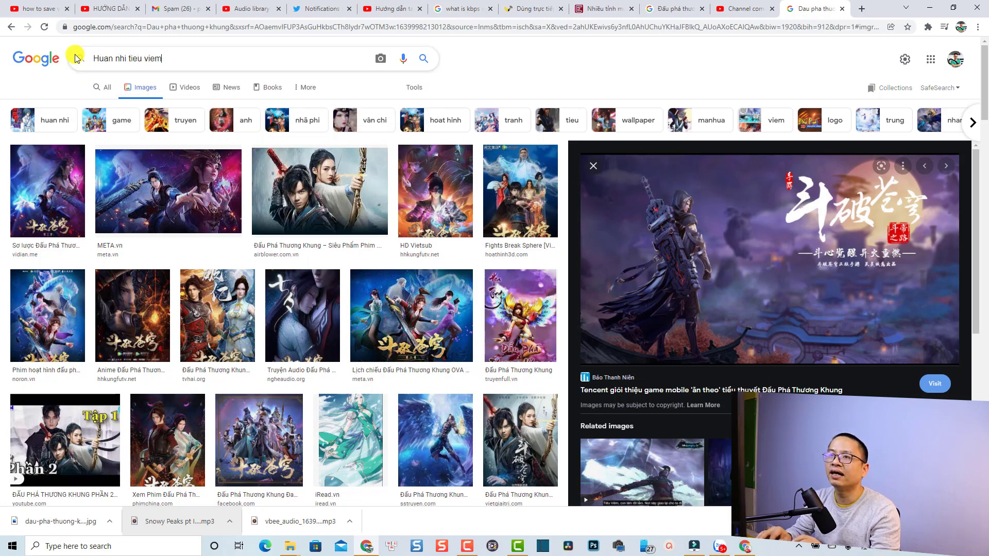
key(Return)
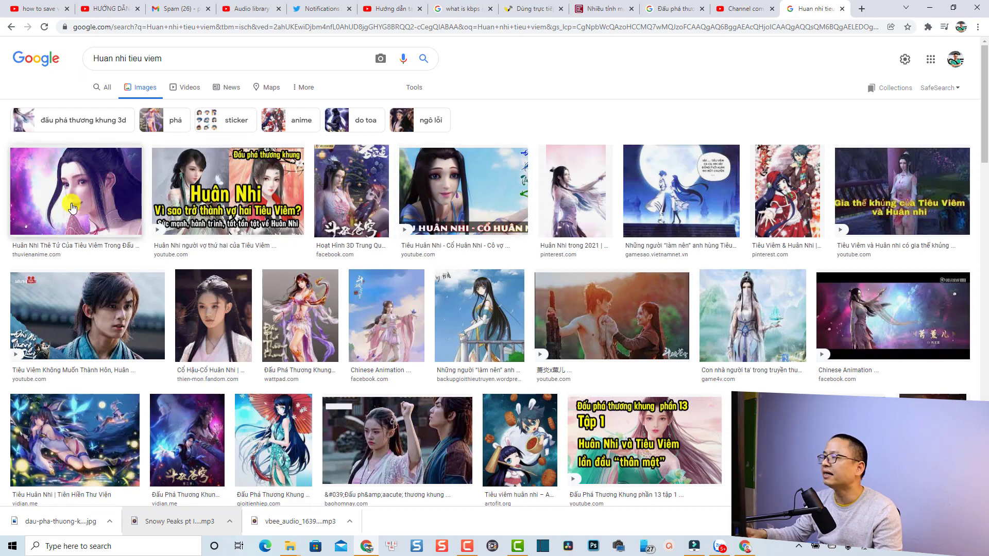
Save the first image result, from Thư Viện Anime, as Huan nhi2 in the Anh Tieu Viem folder
click(122, 199)
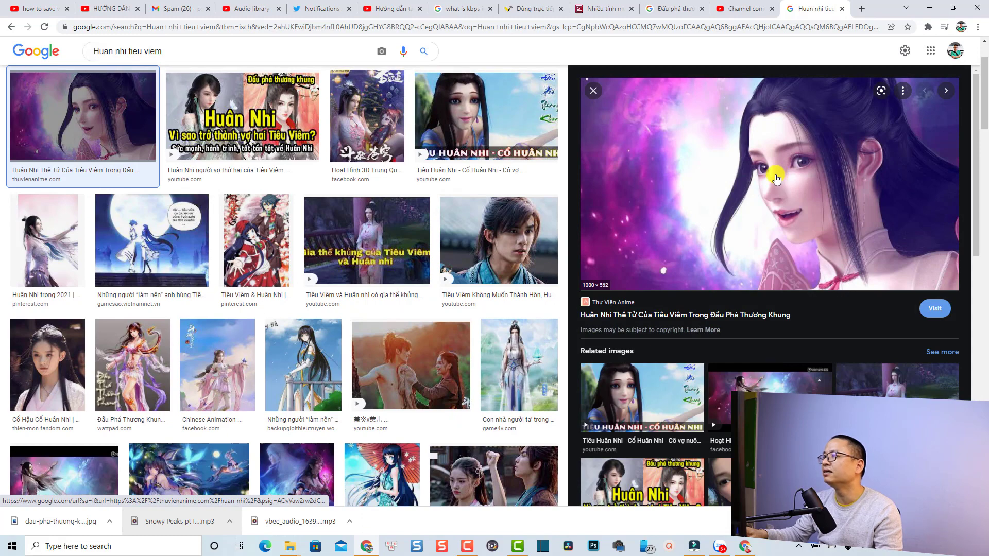
right_click(777, 178)
click(799, 305)
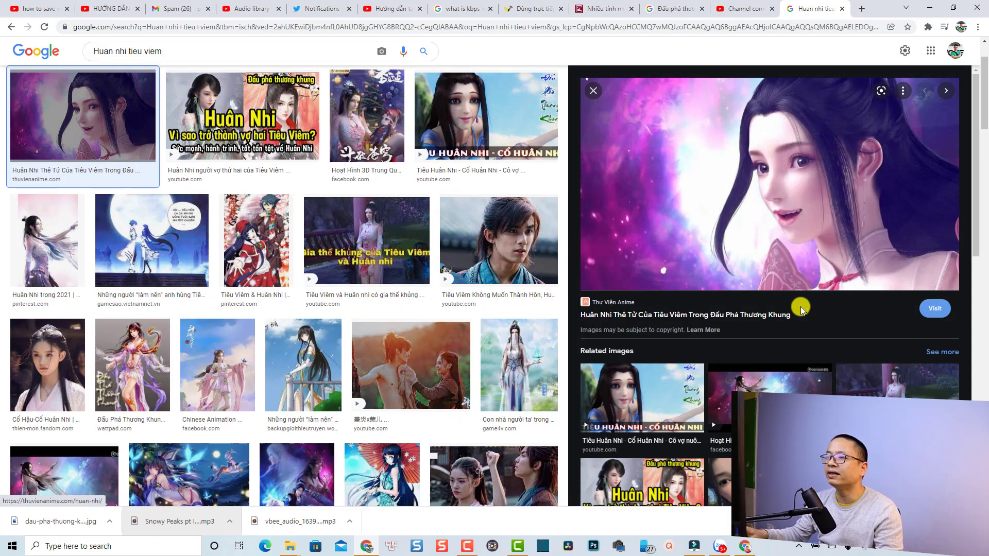
text(Hu)
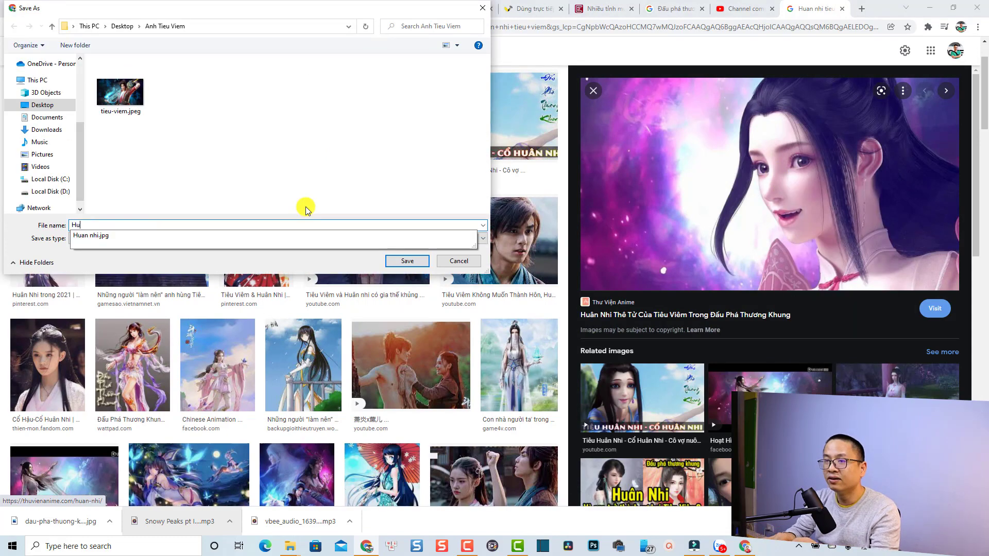
text(an nhi2)
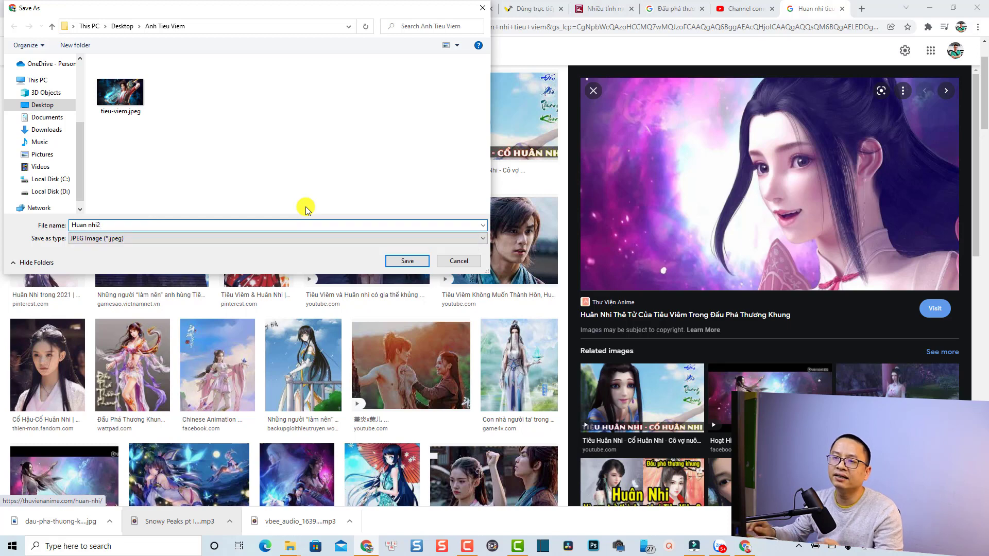
click(388, 260)
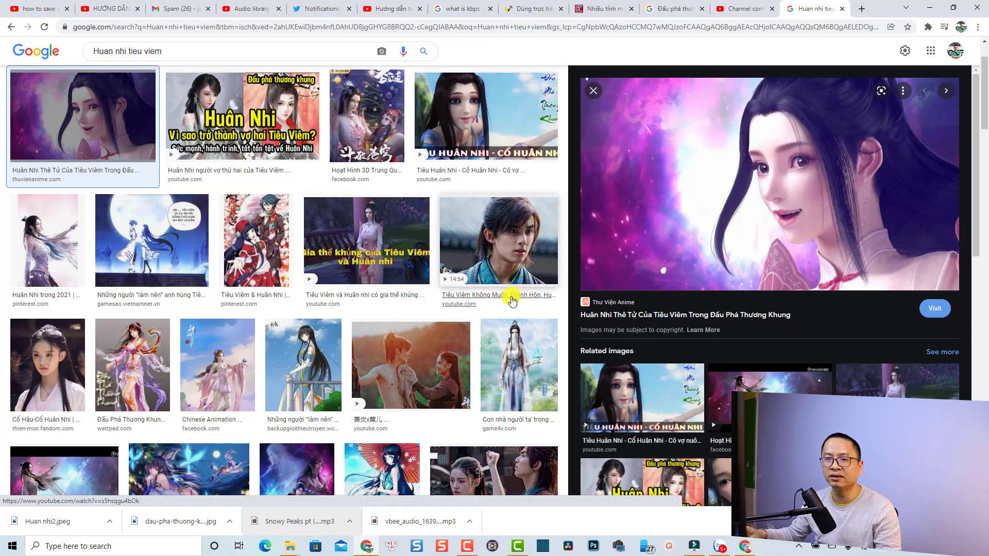
Switch to Wondershare Filmora and delete all image clips, the vbee voice-over and the Snowy Peaks music from the timeline
click(695, 549)
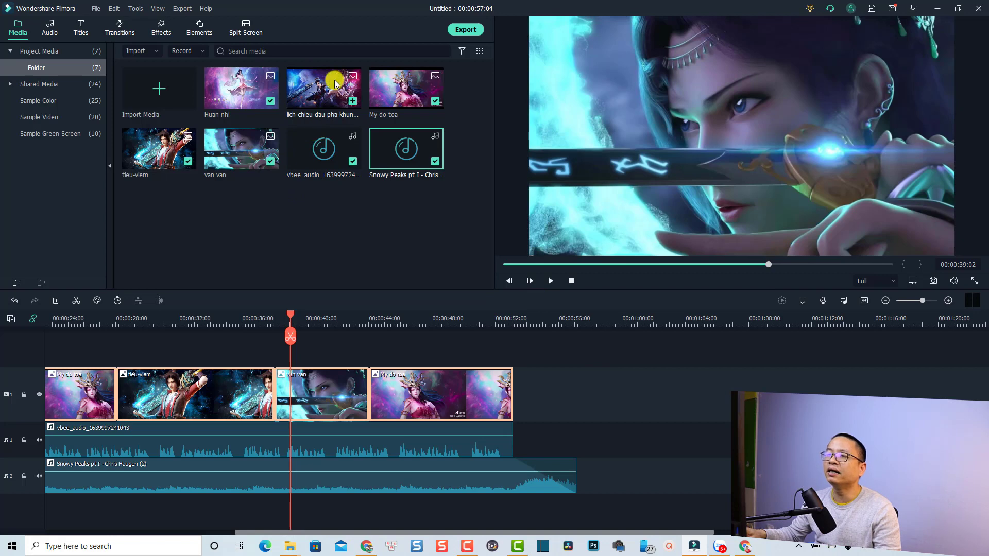
double_click(318, 91)
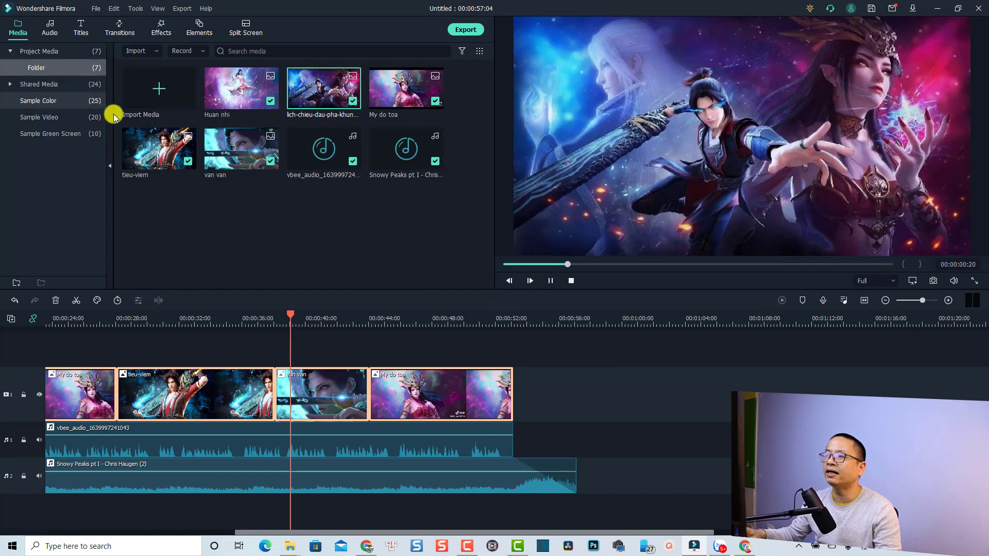
click(572, 369)
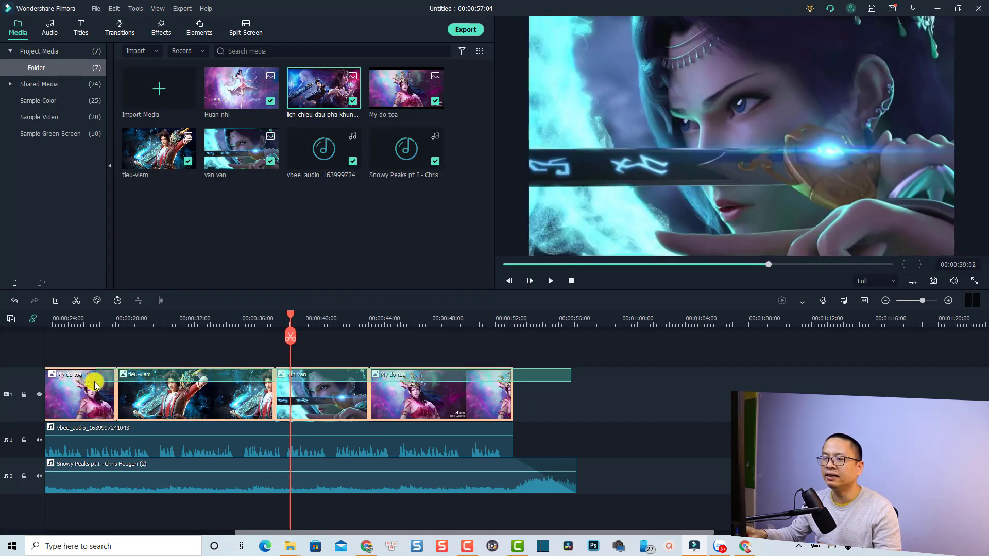
scroll(171, 383, up, 2)
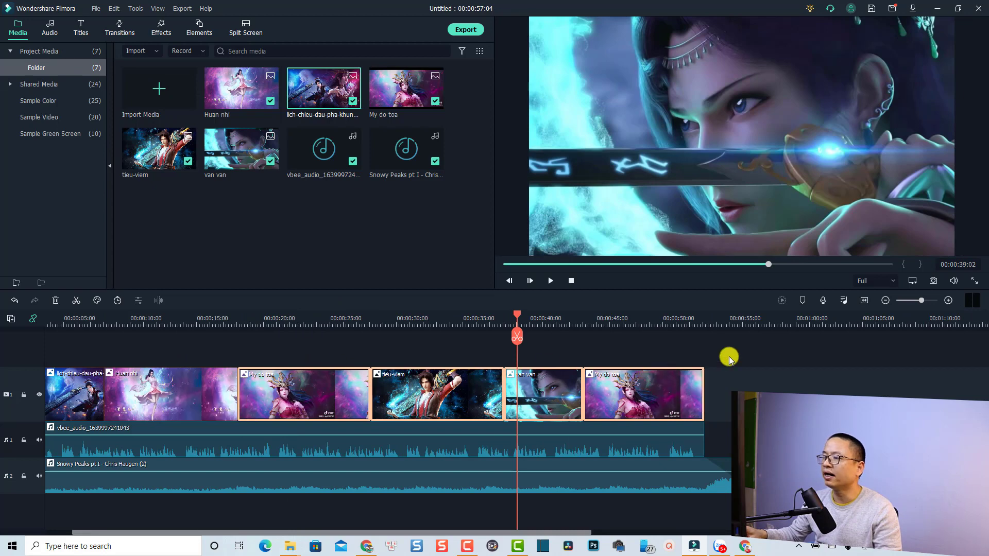
drag(731, 354, 101, 373)
key(Delete)
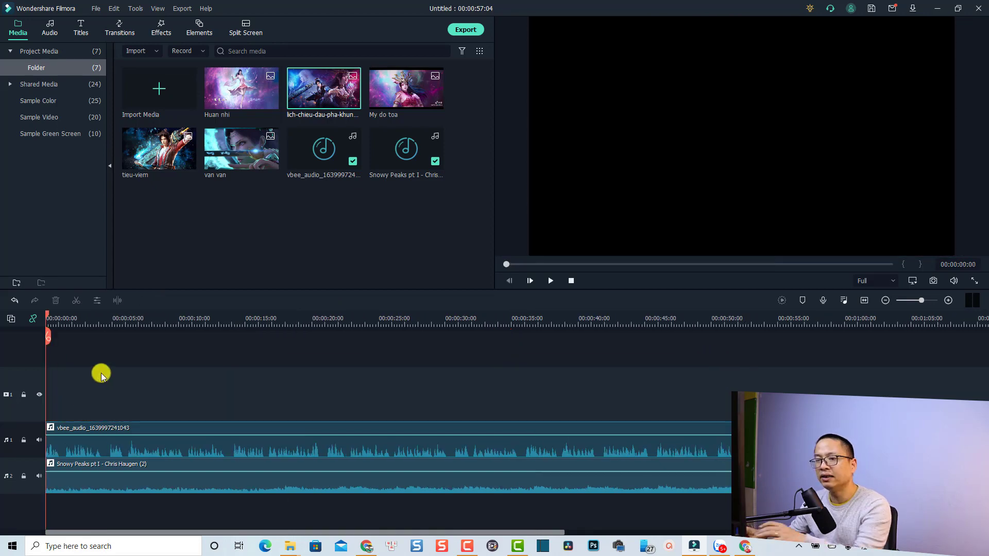
drag(293, 381, 141, 502)
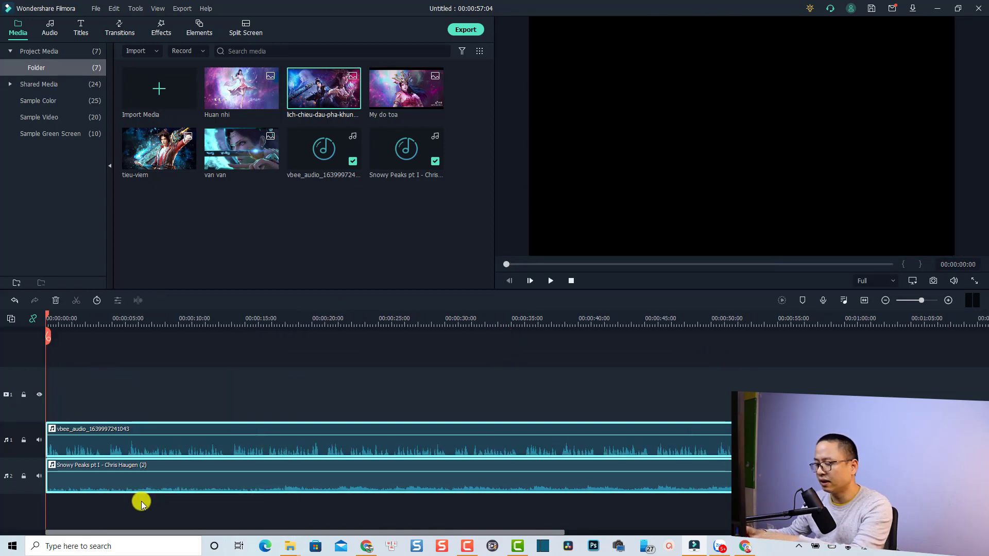
key(Delete)
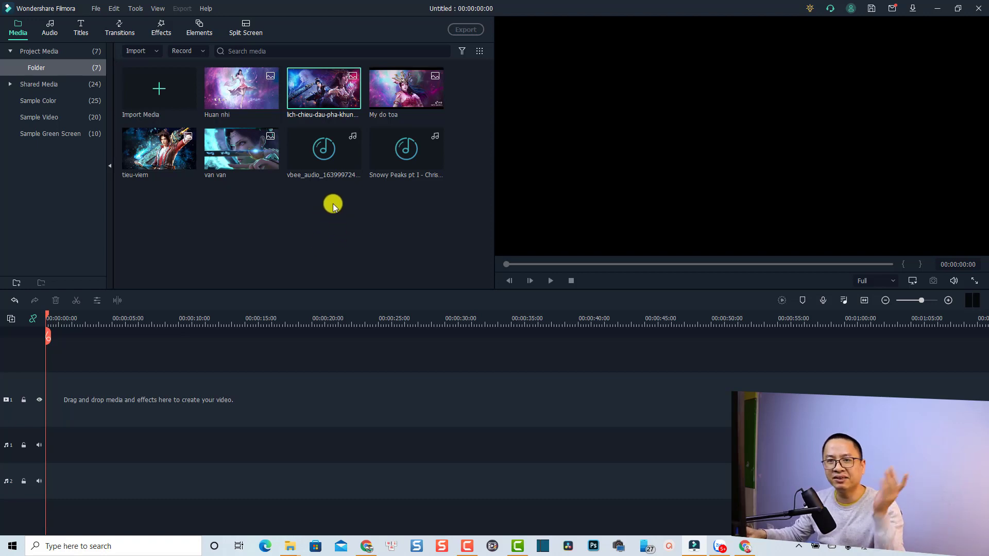
Confirm the editing preferences with a default photo duration of 10 seconds and Pan & Zoom as the photo placement
click(96, 9)
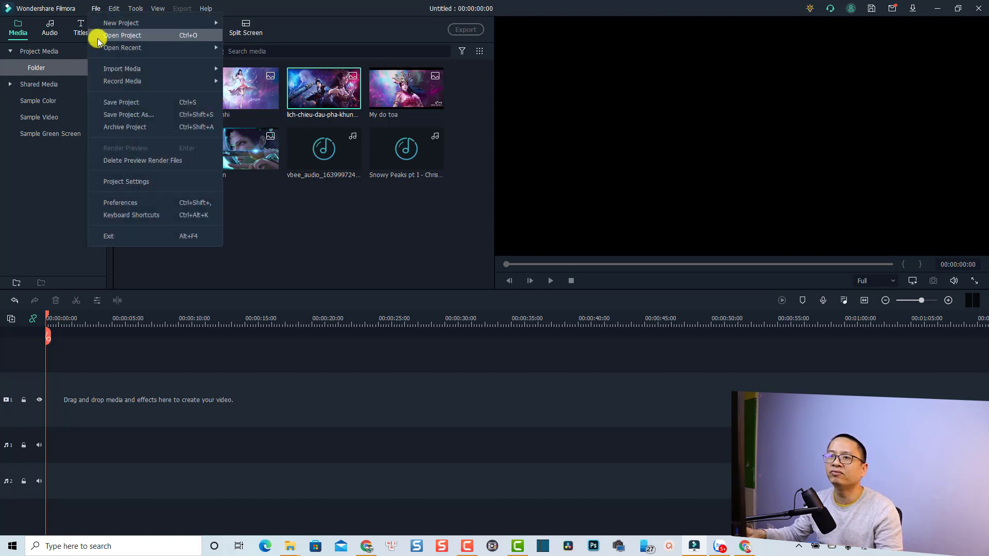
click(128, 204)
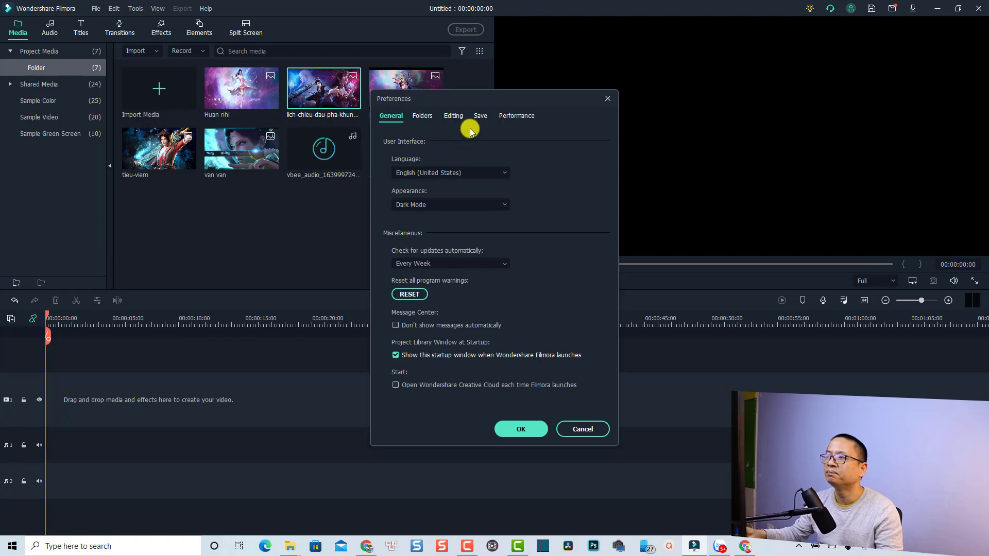
click(451, 115)
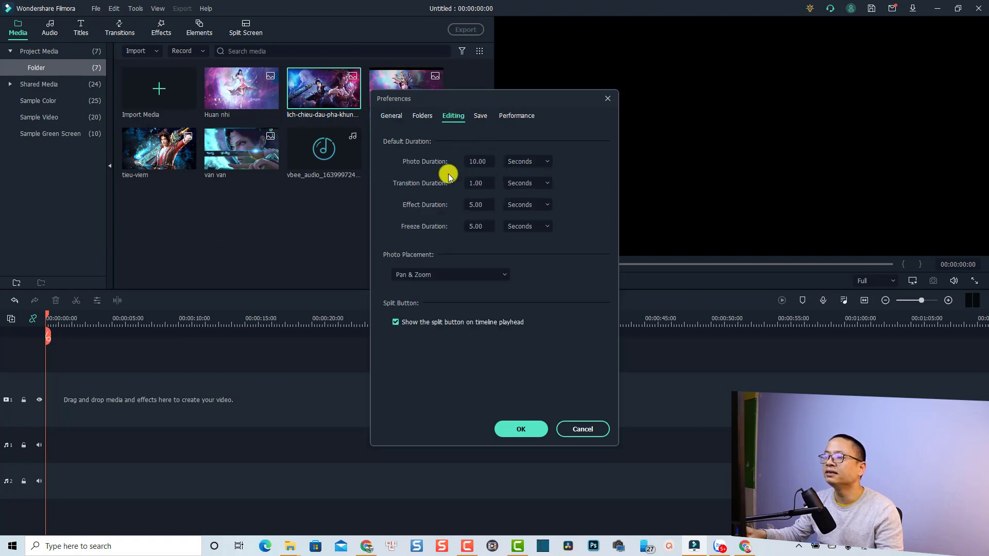
click(476, 160)
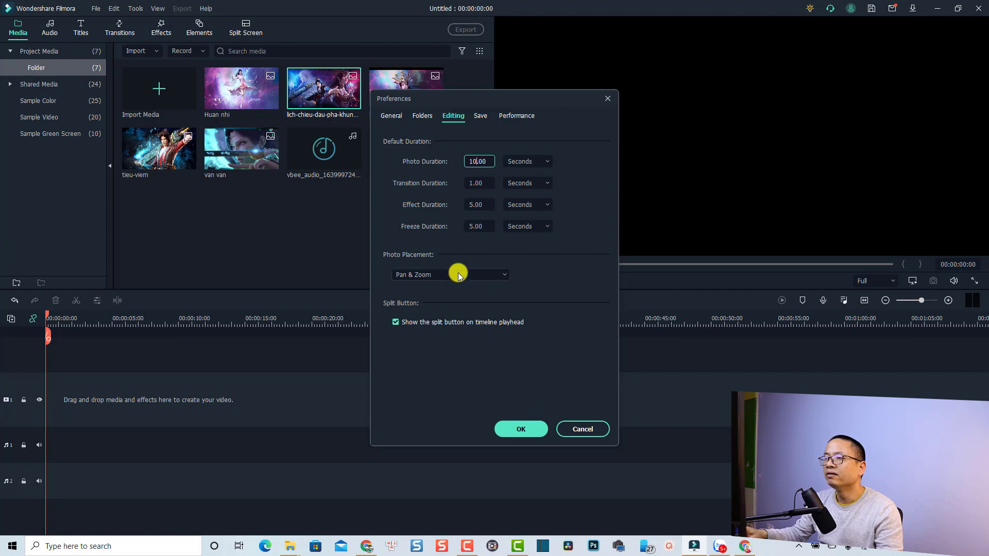
click(495, 275)
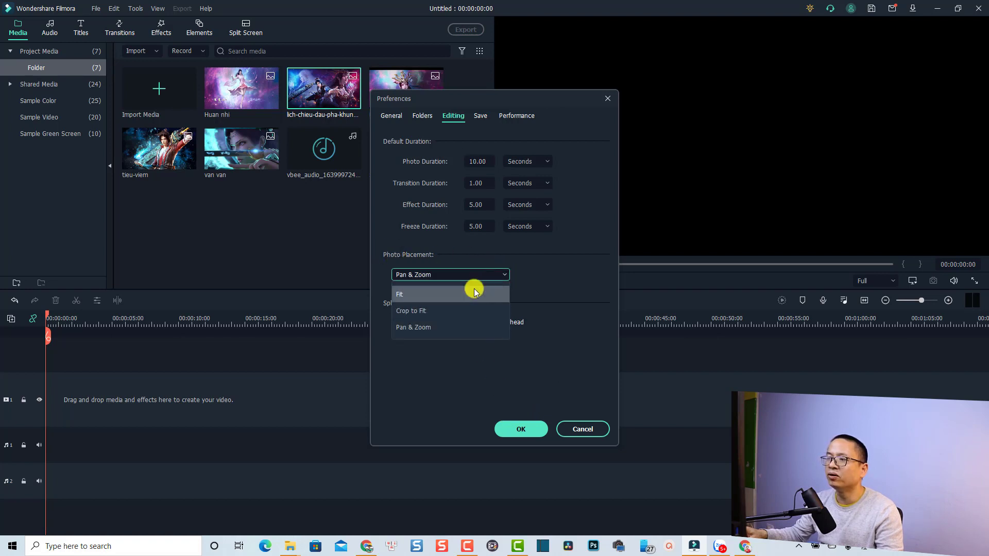
click(420, 328)
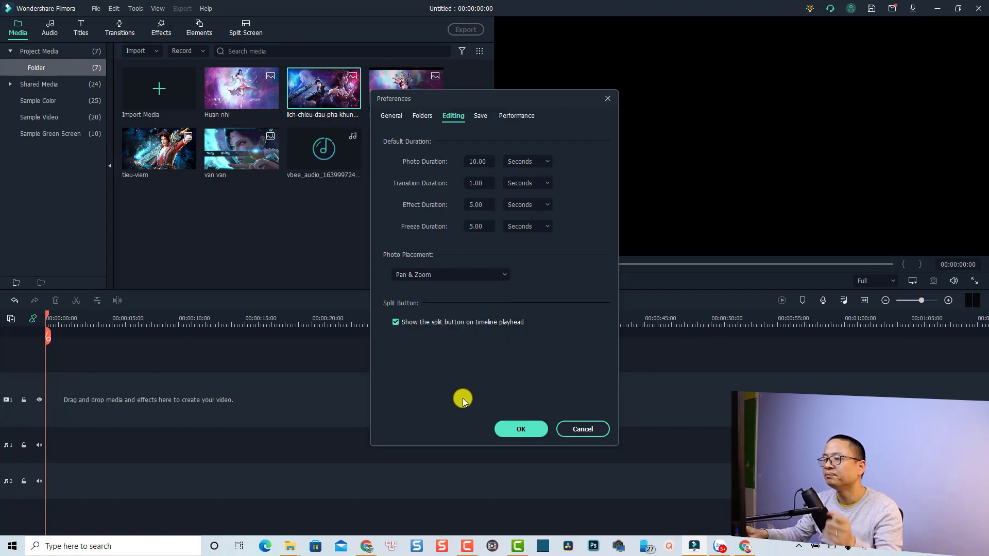
click(521, 436)
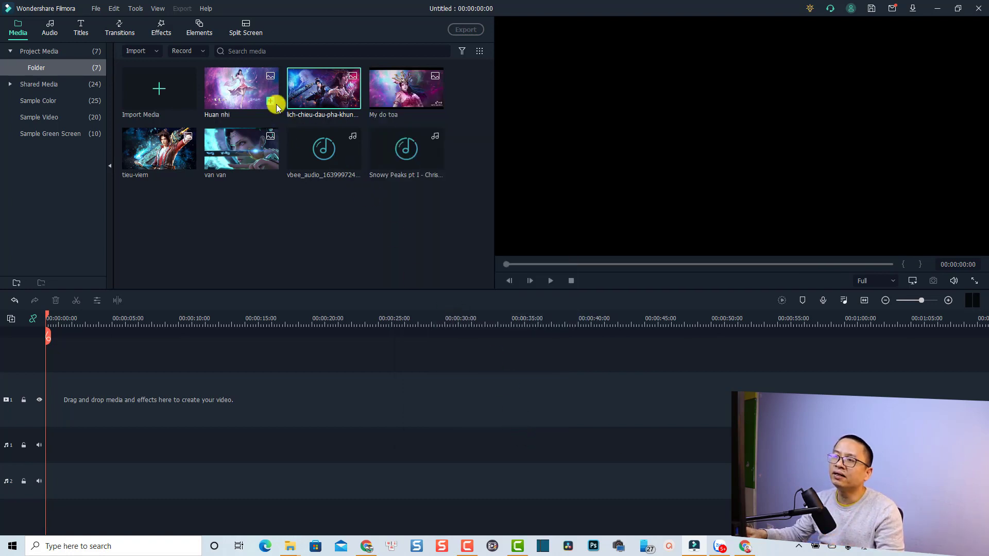
Place the lich-chieu-dau-pha-khung image at the start of the video track and play its beginning to preview the motion
drag(296, 100, 34, 423)
key(space)
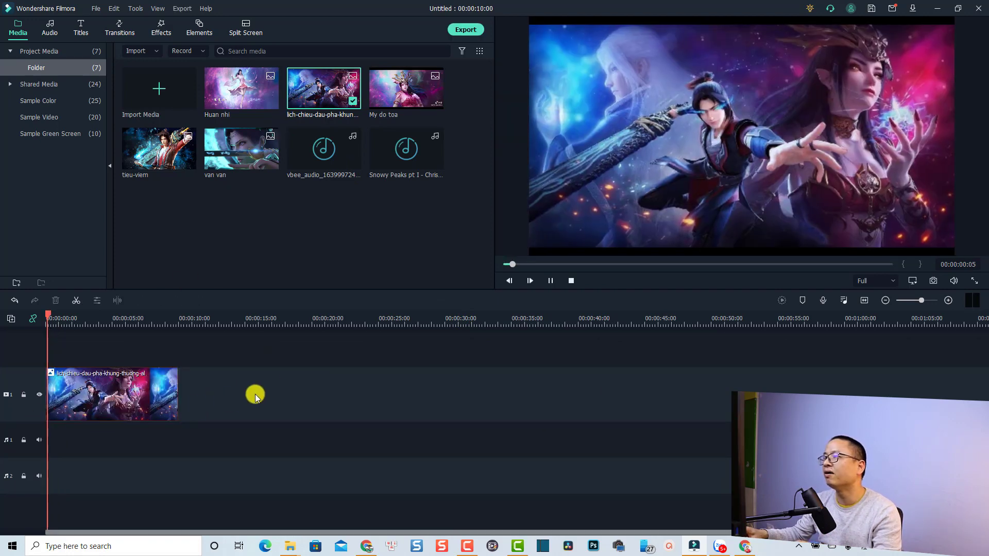
key(space)
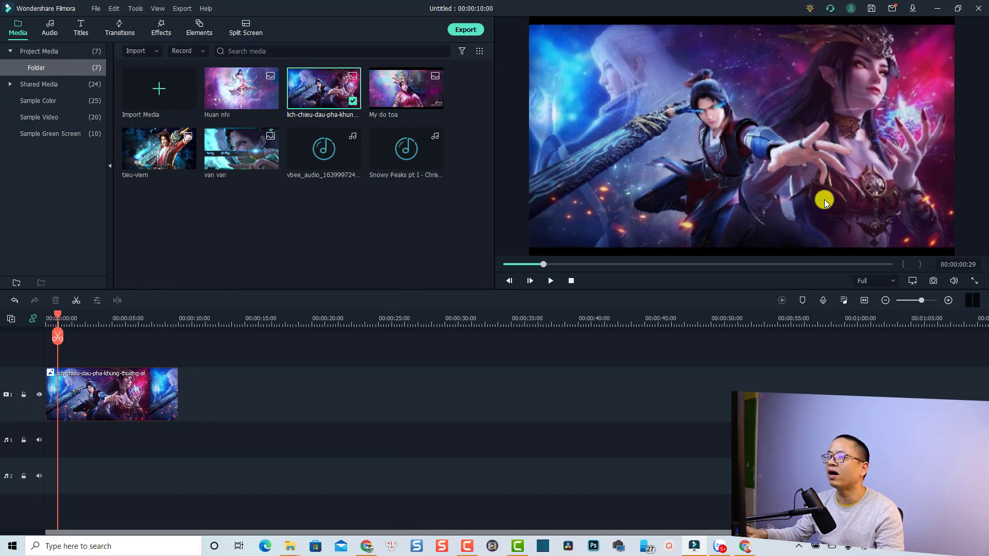
click(81, 28)
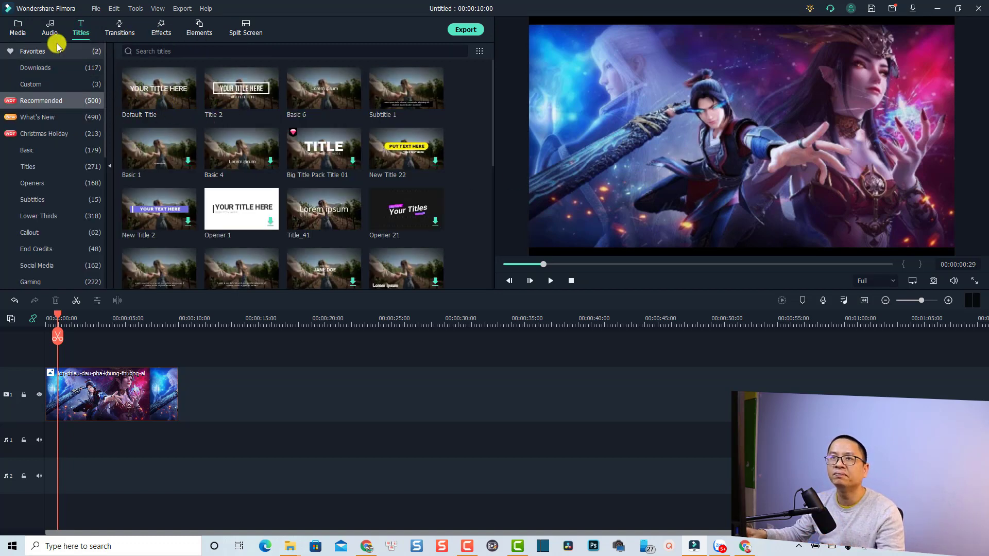
click(18, 28)
click(385, 228)
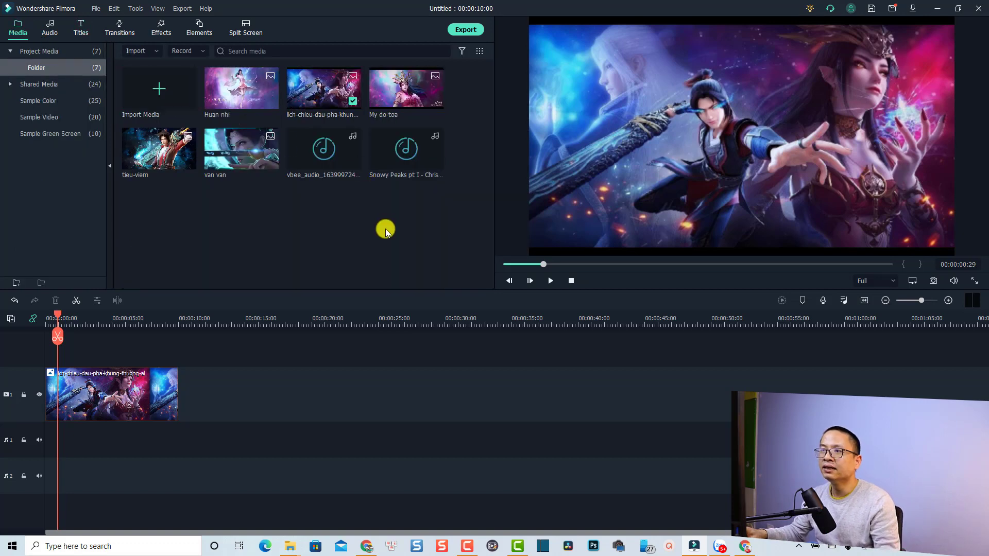
Add the Huan nhi, My do toa, van van and tieu-viem images end to end after the first clip on the video track
drag(242, 110, 184, 389)
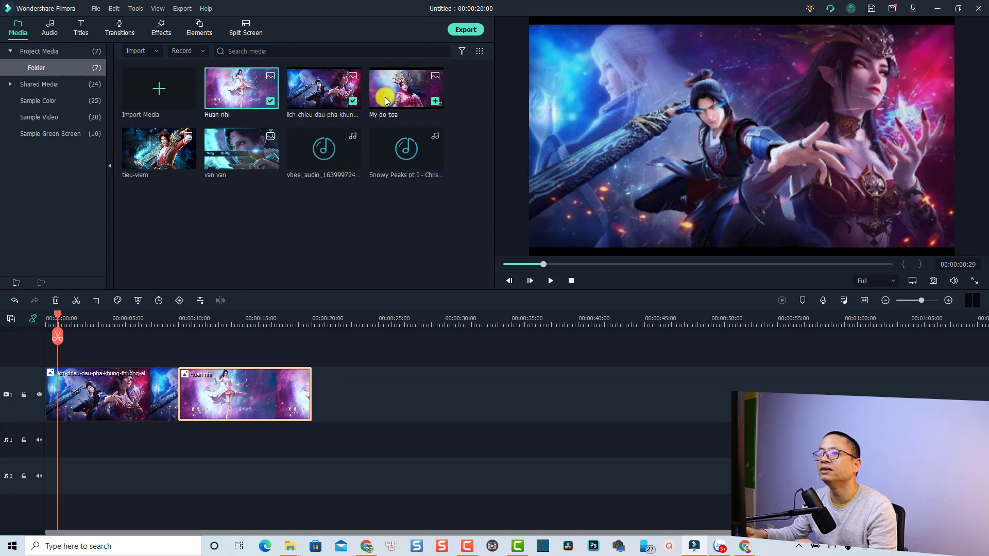
drag(385, 97, 315, 399)
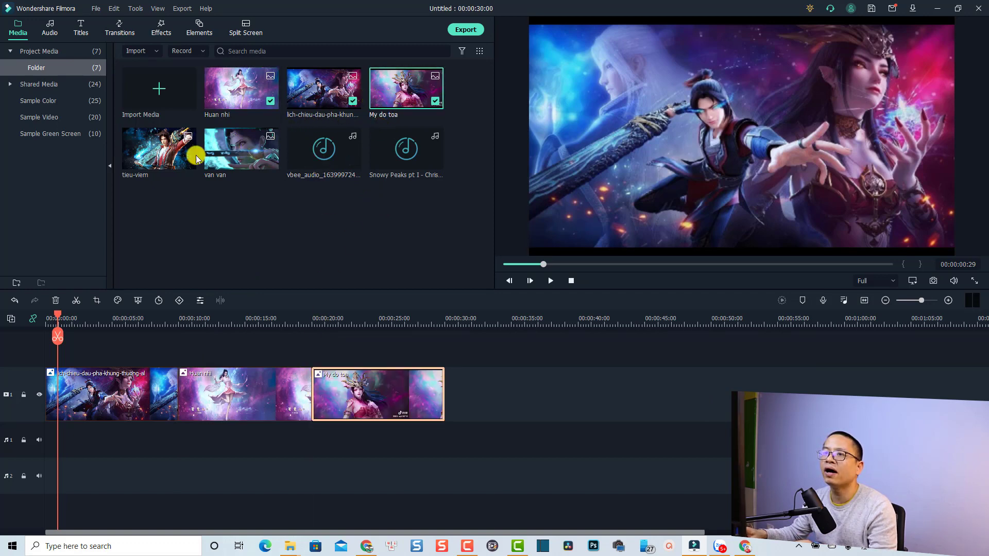
drag(235, 166, 446, 401)
drag(181, 172, 576, 388)
click(428, 476)
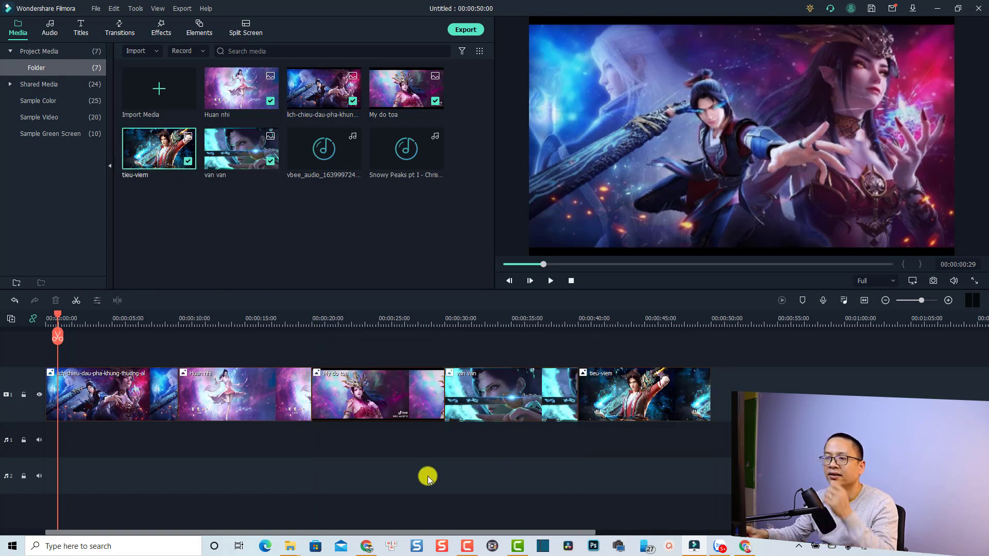
Fit the whole timeline in view and play the video from the first clip into the Huan nhi clip
click(865, 303)
key(space)
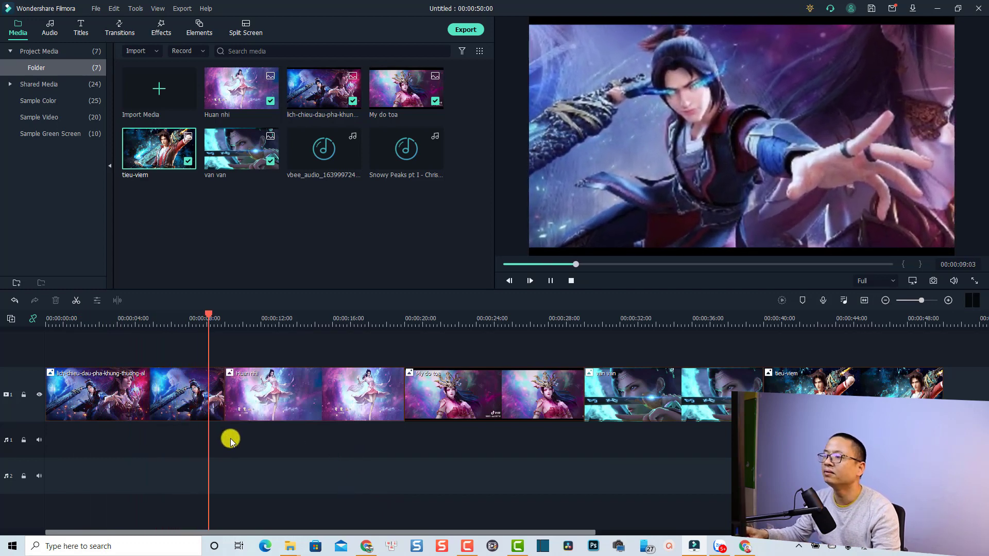
key(space)
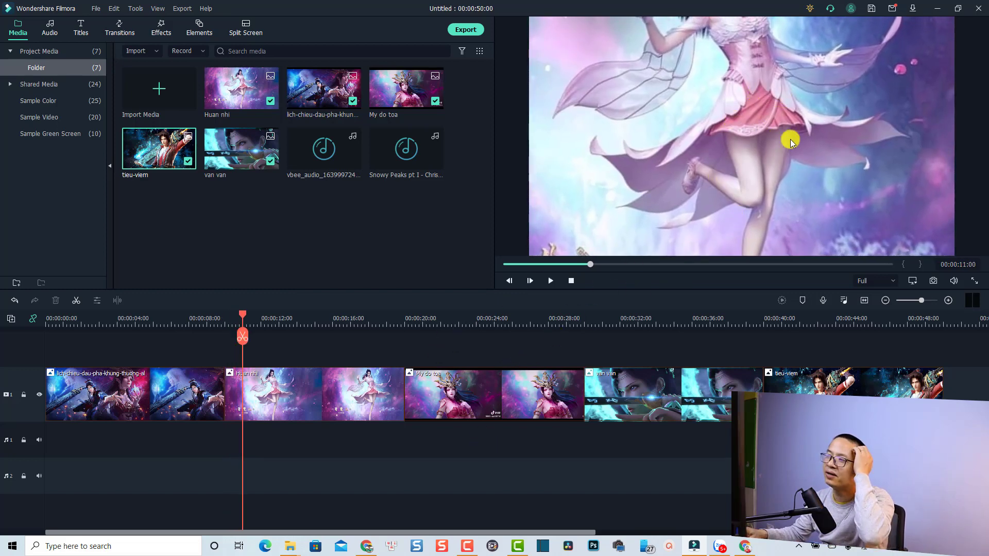
Swap the start and end frames of the Huan nhi clip's Pan & Zoom, place the end frame over the character's upper body, and change the ratio
click(282, 396)
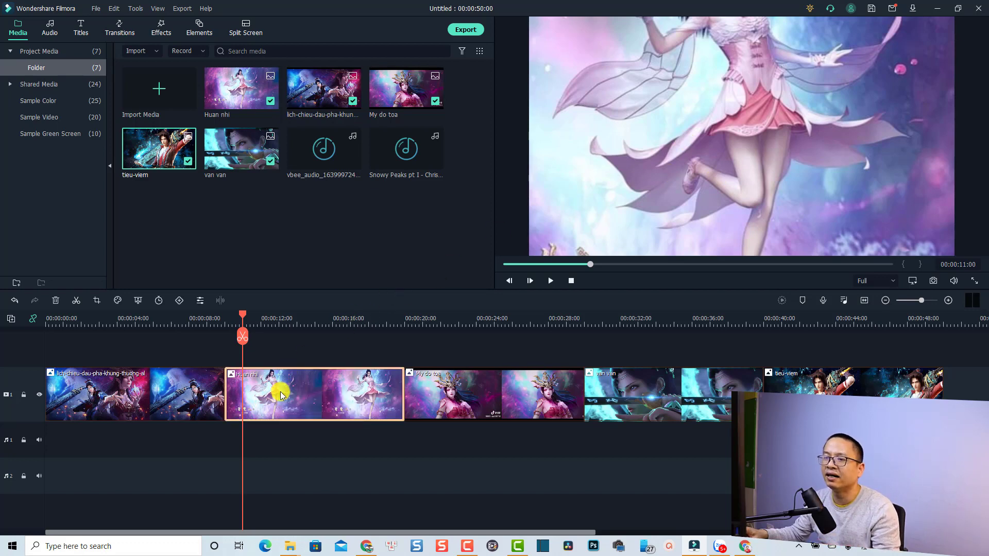
click(97, 301)
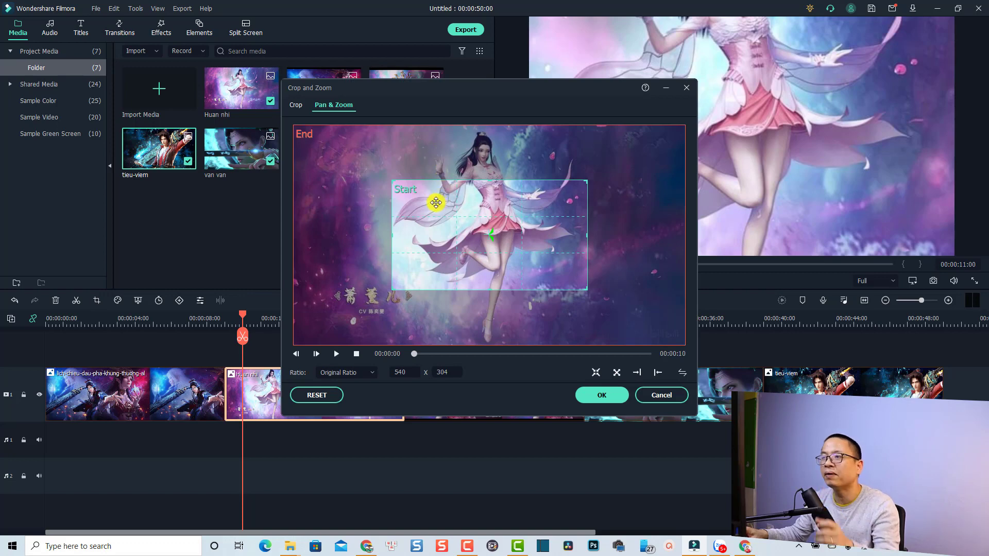
click(603, 304)
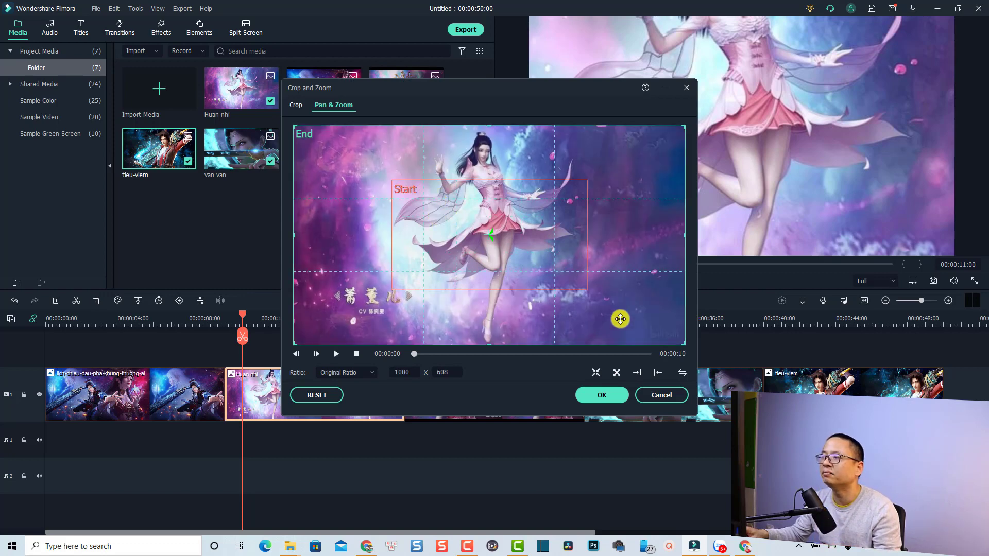
click(680, 372)
drag(454, 225, 449, 170)
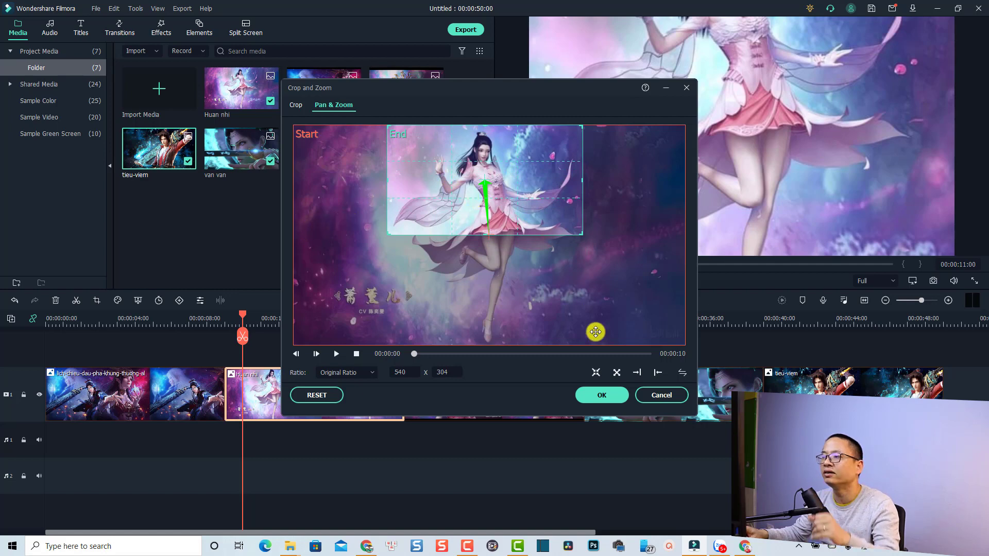
click(353, 379)
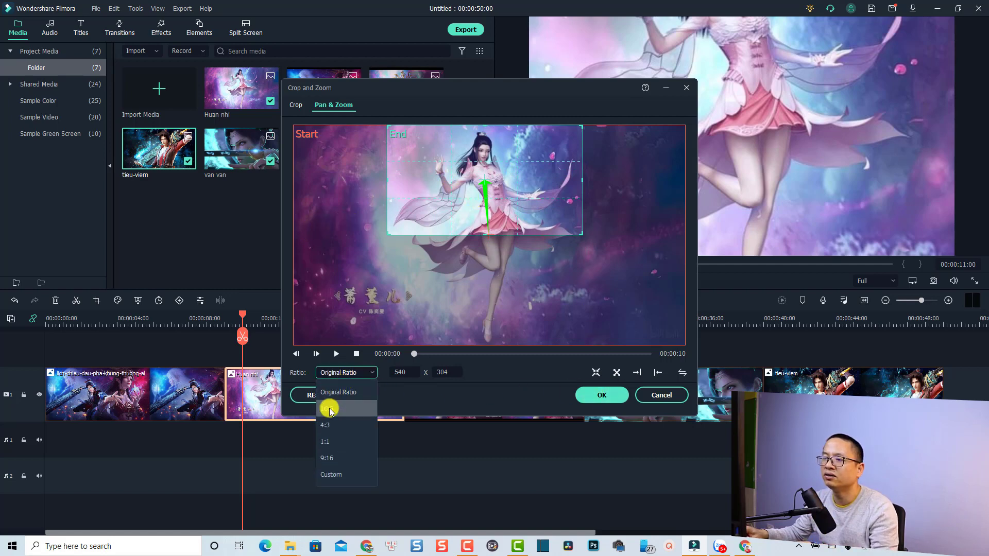
click(330, 407)
click(592, 397)
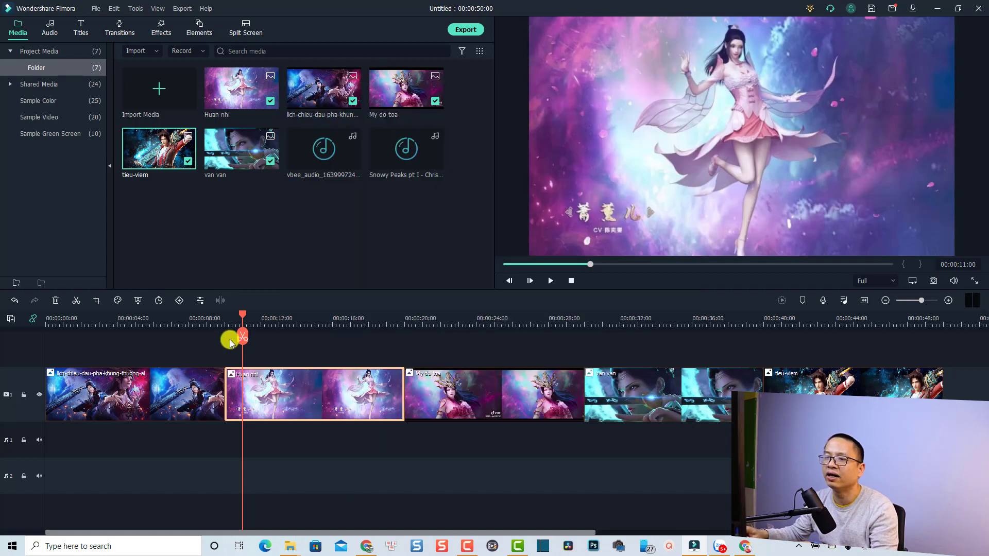
Play the video from about 8 seconds into the Huan nhi clip to check its new zoom motion
click(196, 324)
click(290, 340)
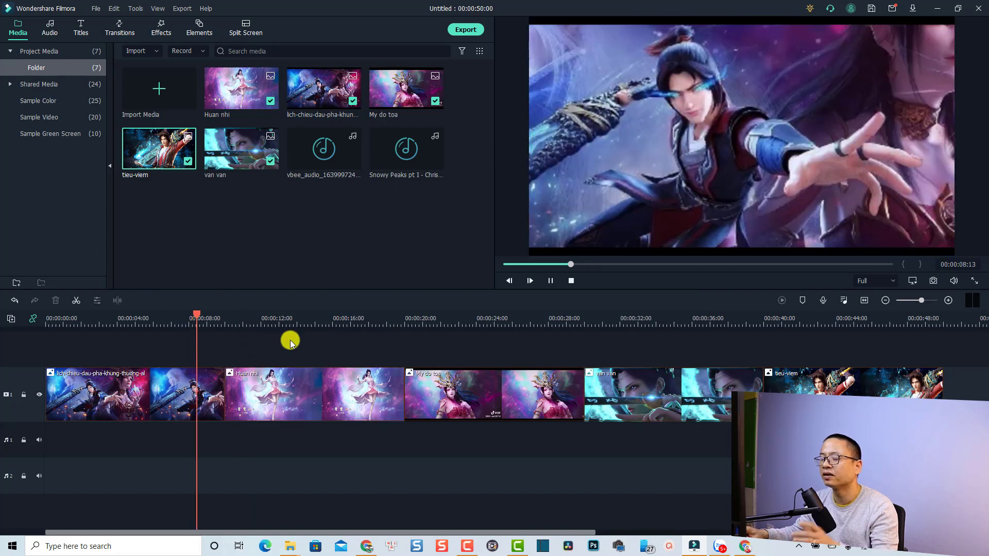
key(space)
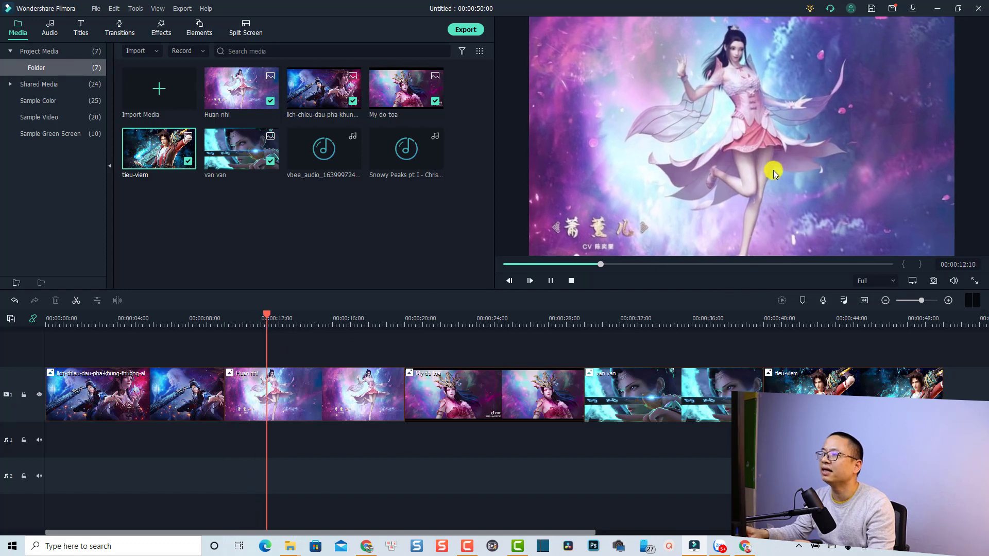
key(space)
Preview the starts of the My do toa, van van and tieu-viem clips and select all five clips on the video track
click(418, 319)
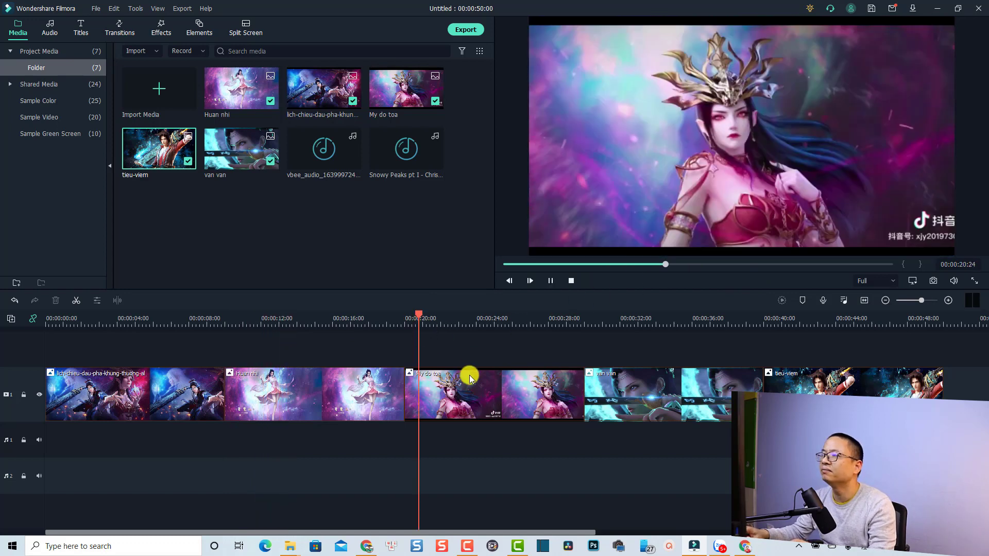
key(space)
click(583, 328)
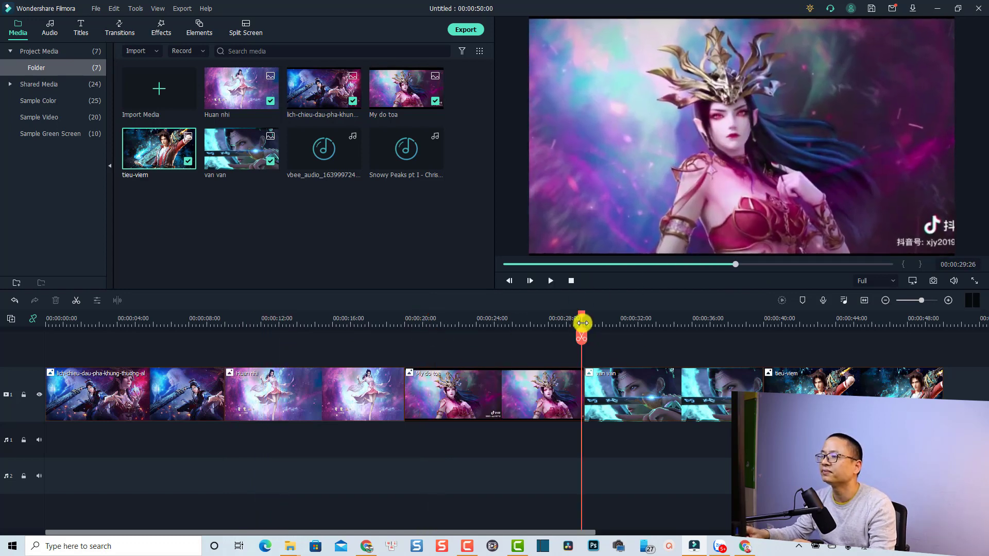
key(space)
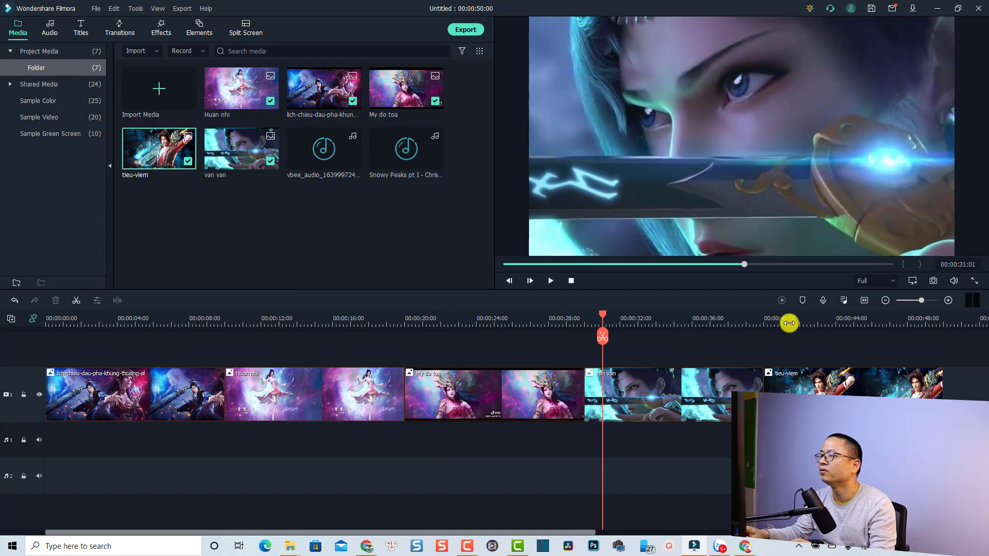
click(791, 325)
key(space)
key(space)
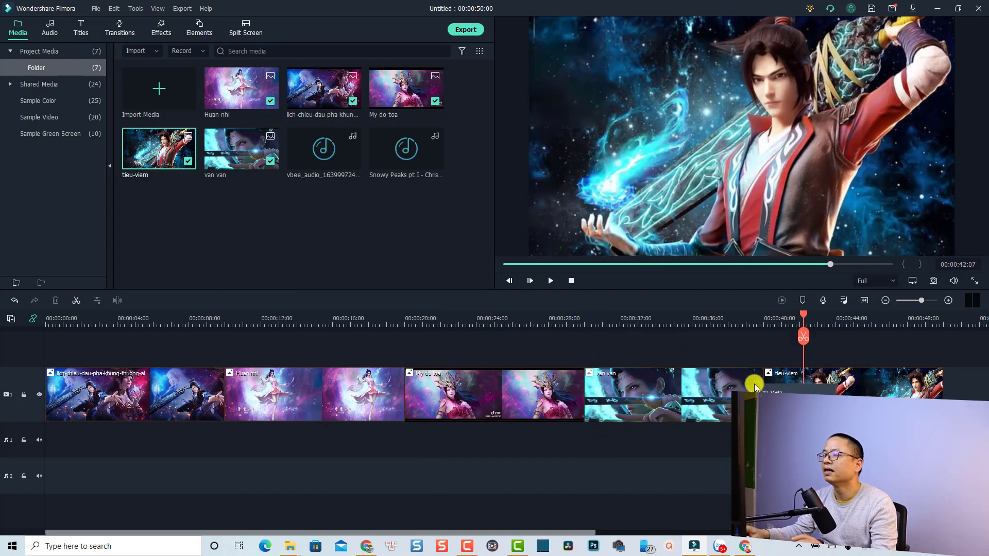
drag(779, 357, 158, 449)
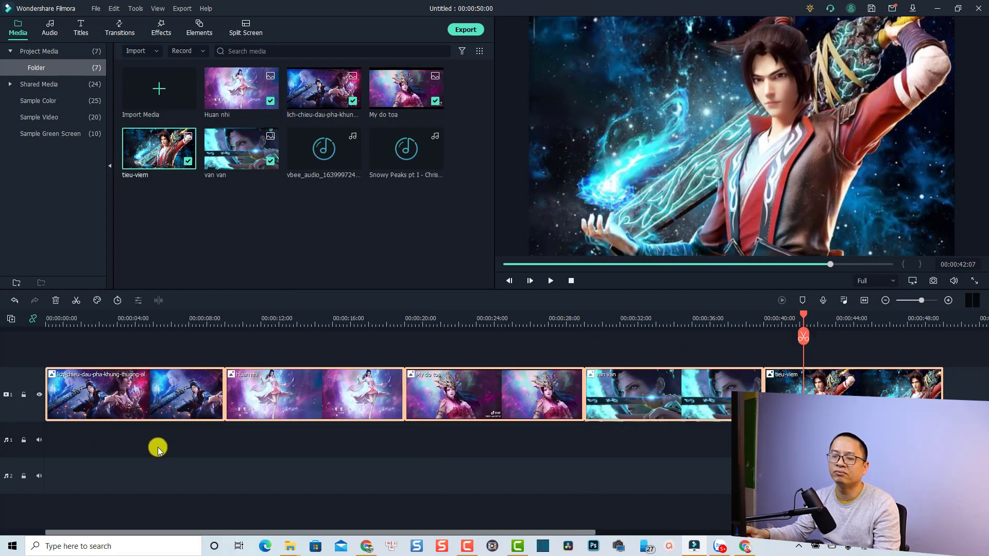
Switch to the Vbee live text-to-speech page in Chrome, copy the entire script and clear it from the text box
click(367, 547)
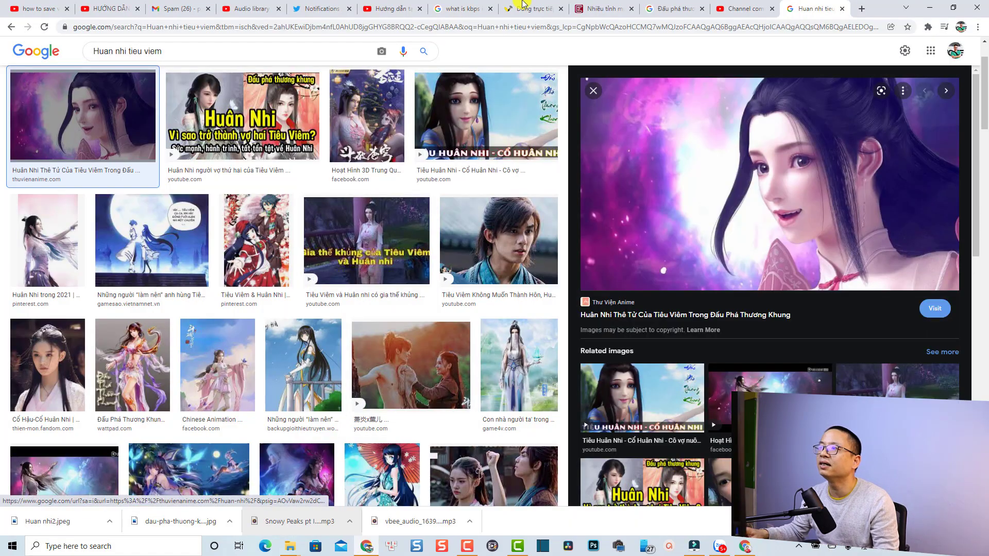
click(532, 14)
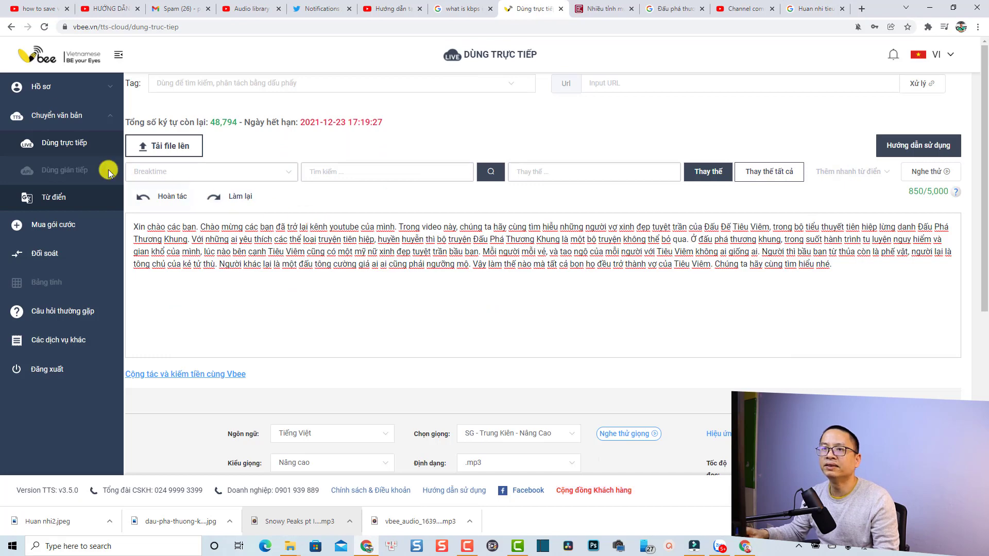
key(ctrl+a)
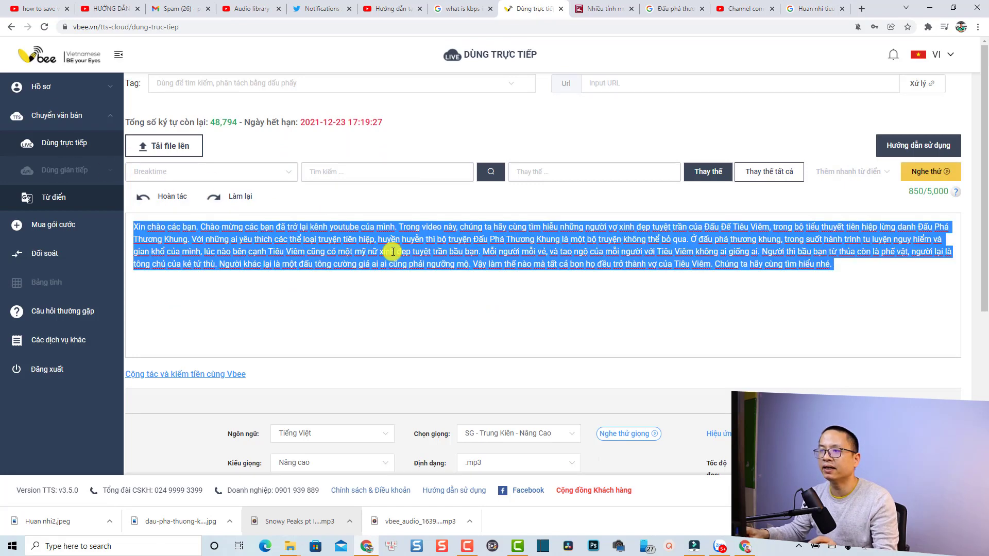
right_click(393, 251)
click(424, 291)
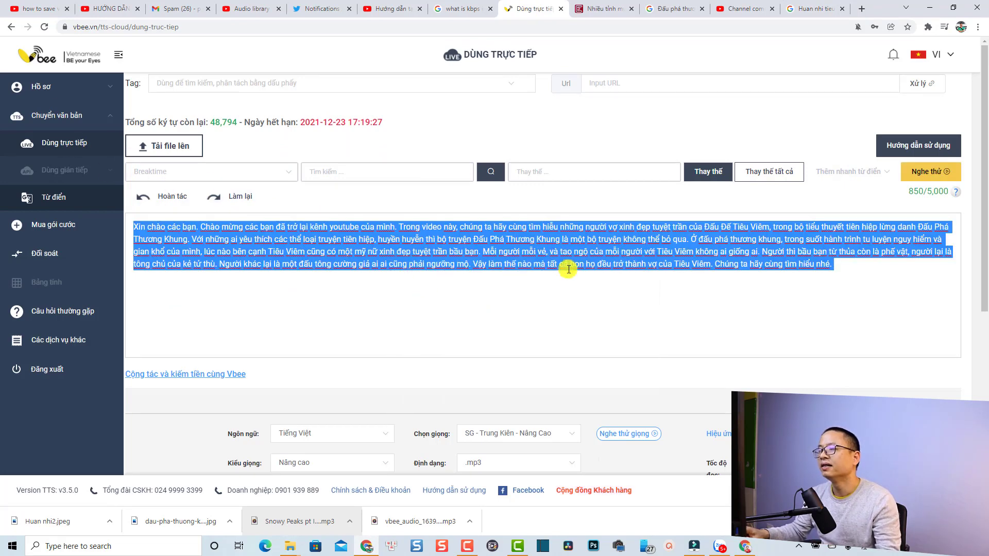
click(558, 271)
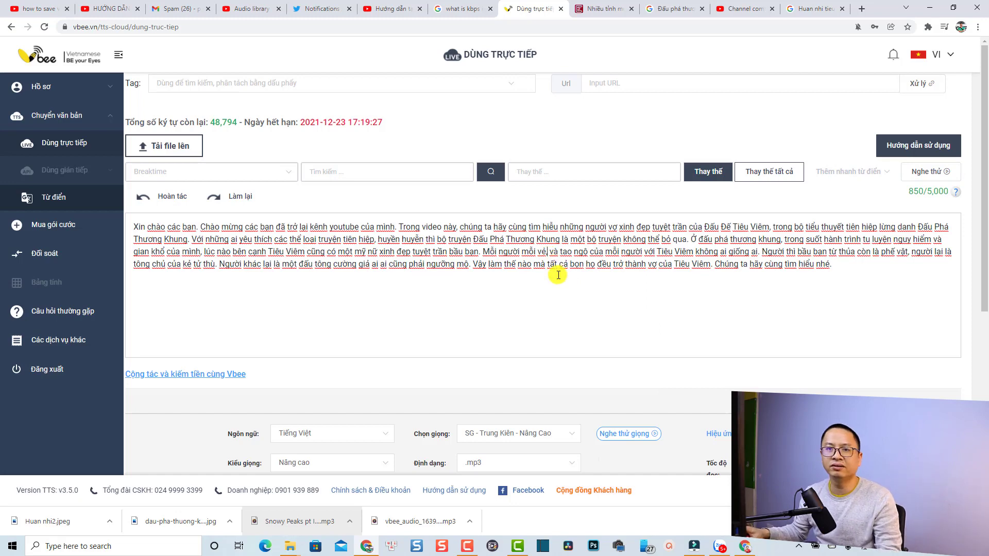
text(,)
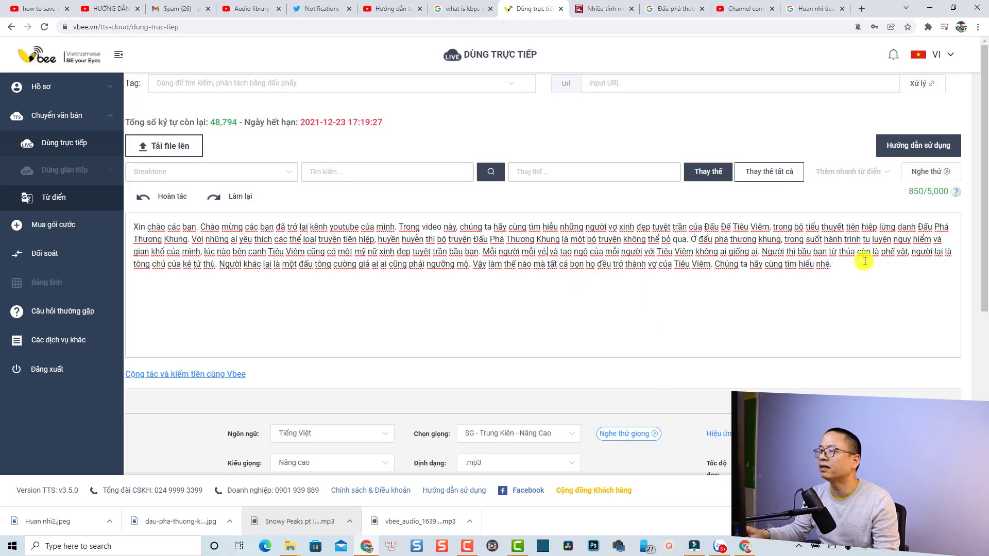
drag(849, 266, 75, 212)
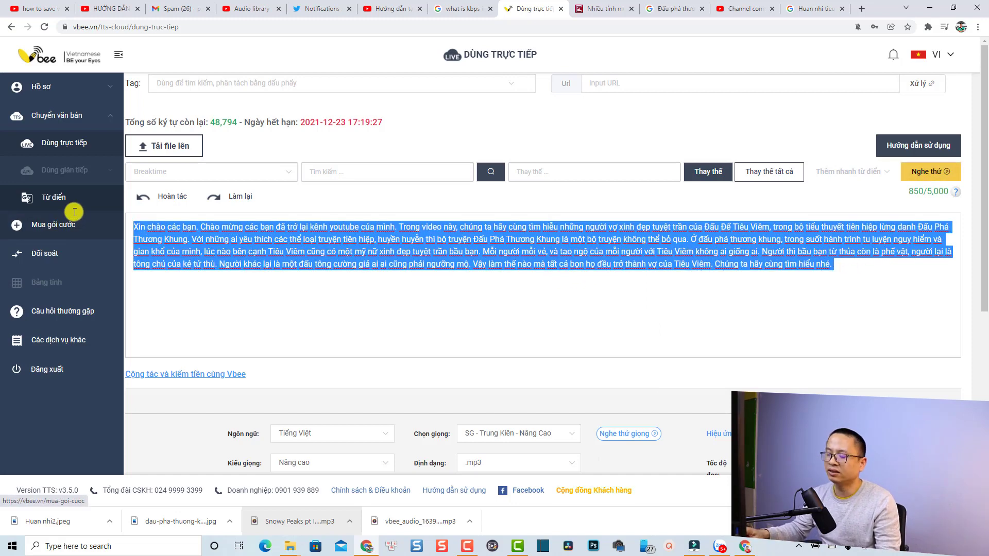
key(BackSpace)
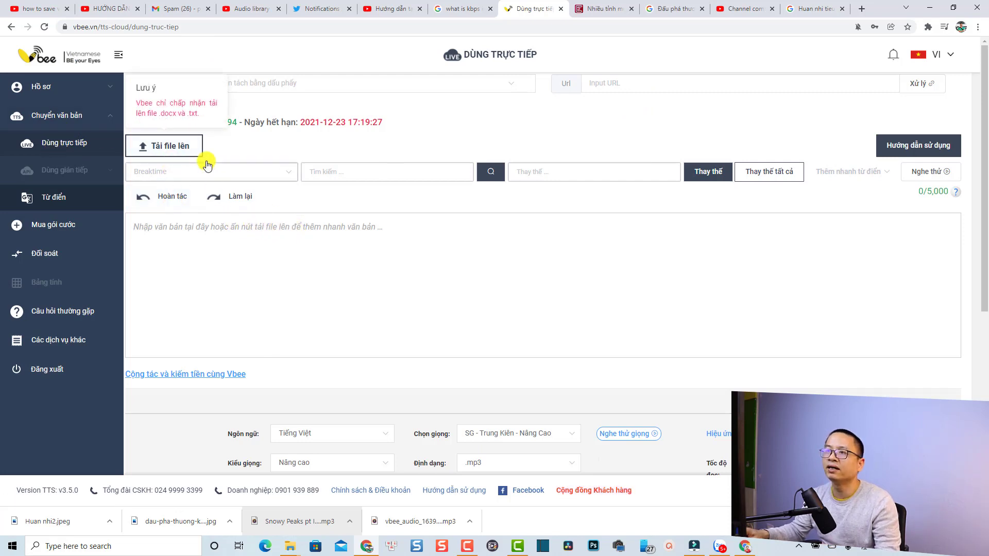
Open and cancel the text file upload, and paste the copied script back into the empty text box
mouse_move(180, 153)
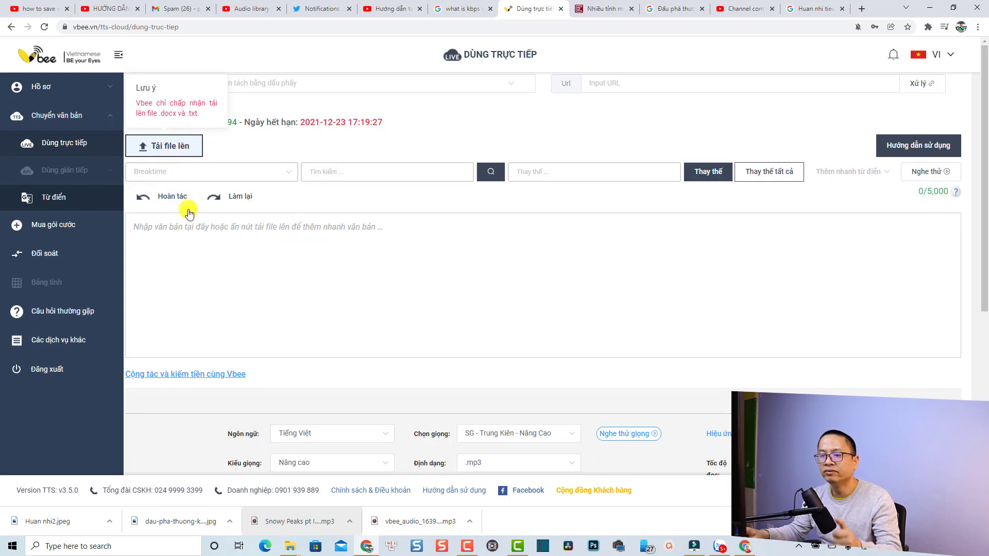
click(175, 148)
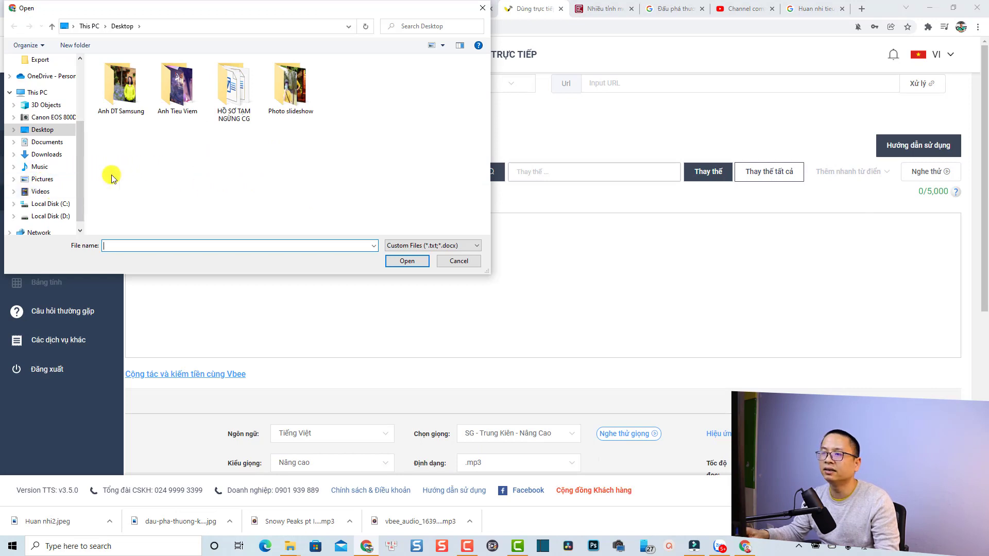
click(457, 262)
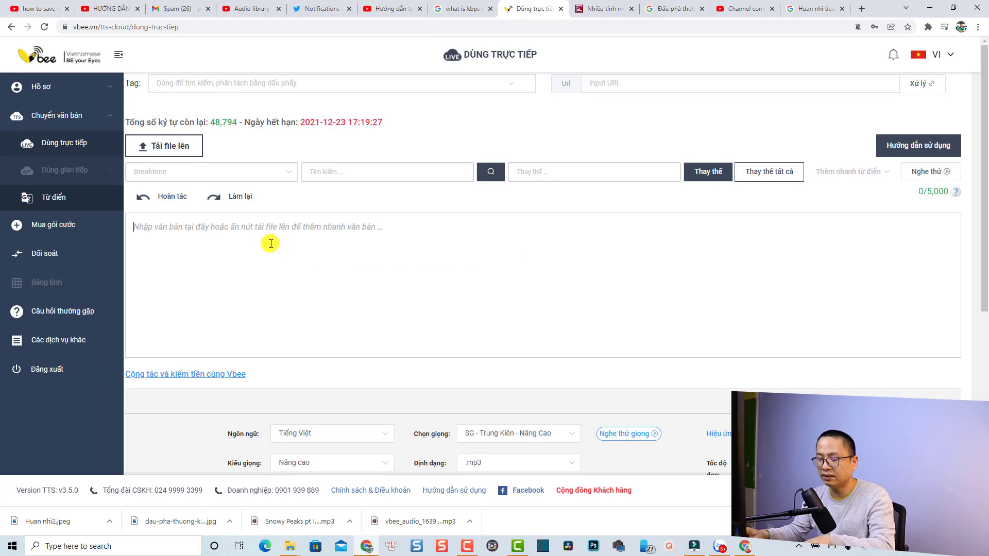
key(ctrl+v)
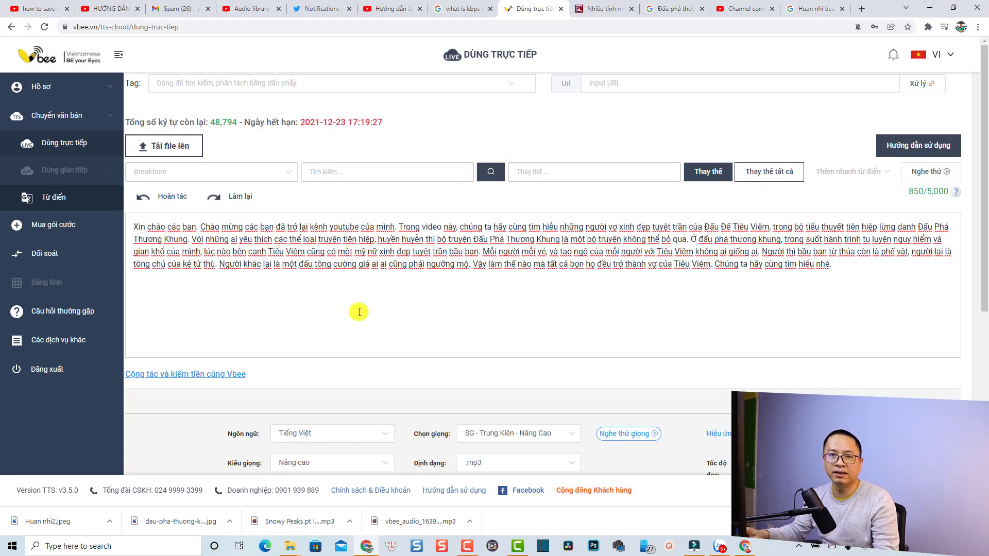
Insert a 1-second break time within the word "tất" in "Vậy làm thế nào mà tất cả bọn họ" in the script
click(428, 238)
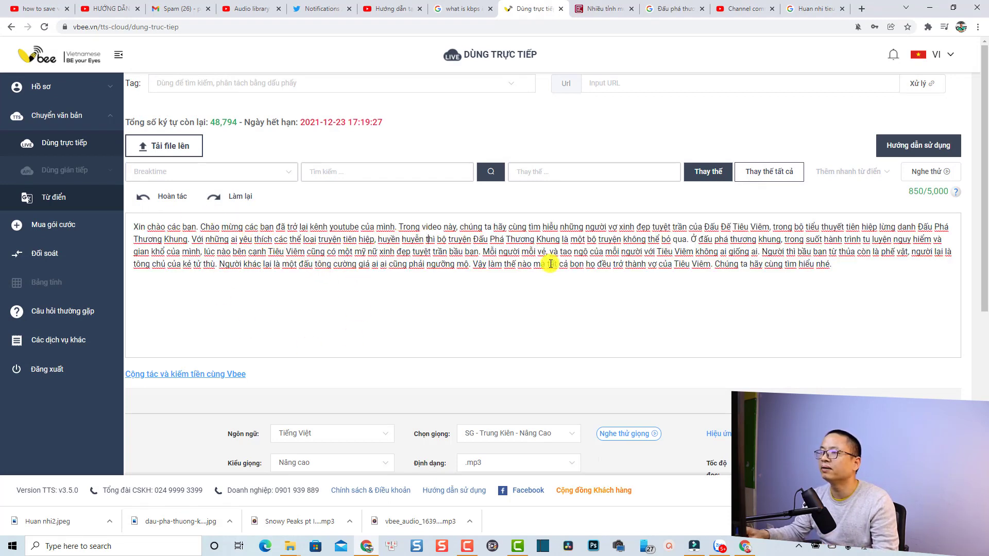
click(291, 173)
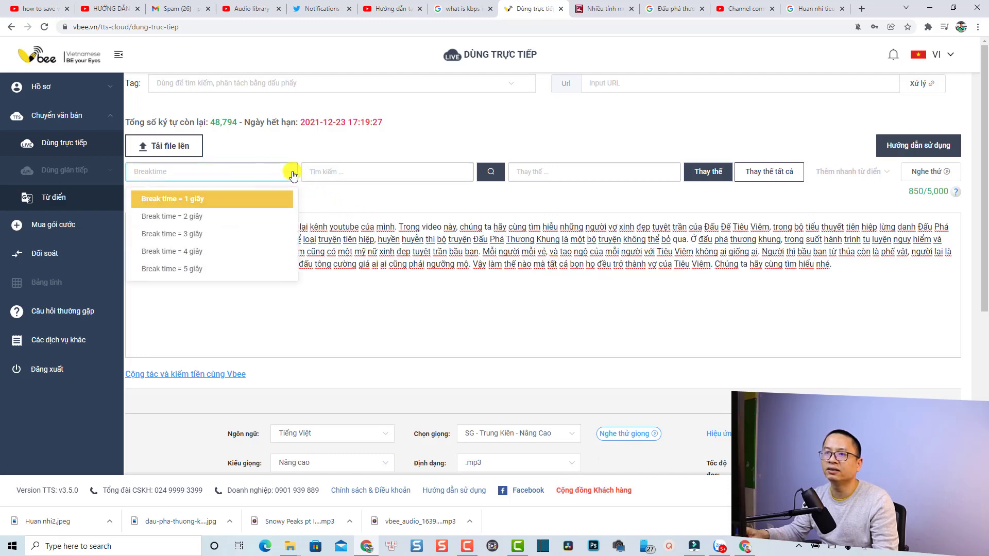
click(193, 201)
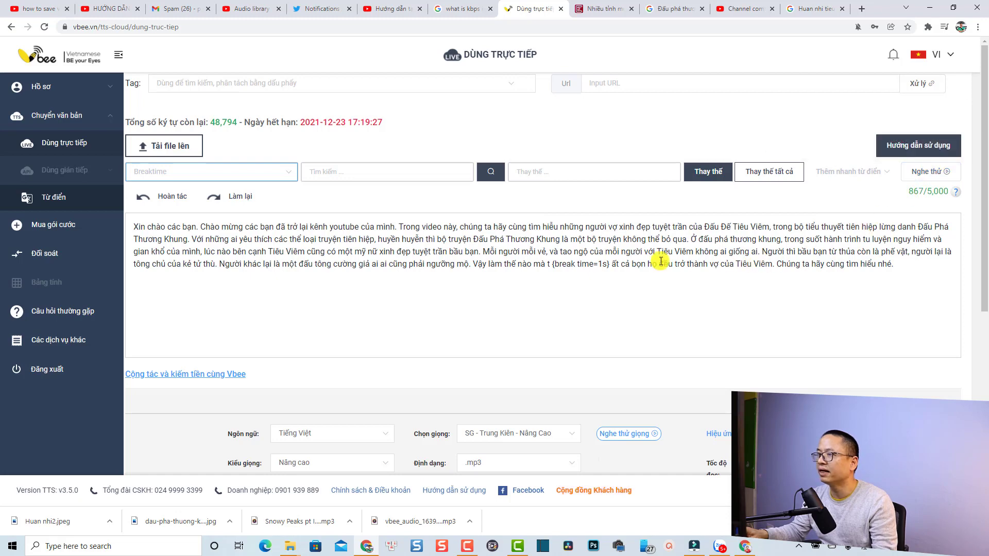
click(597, 263)
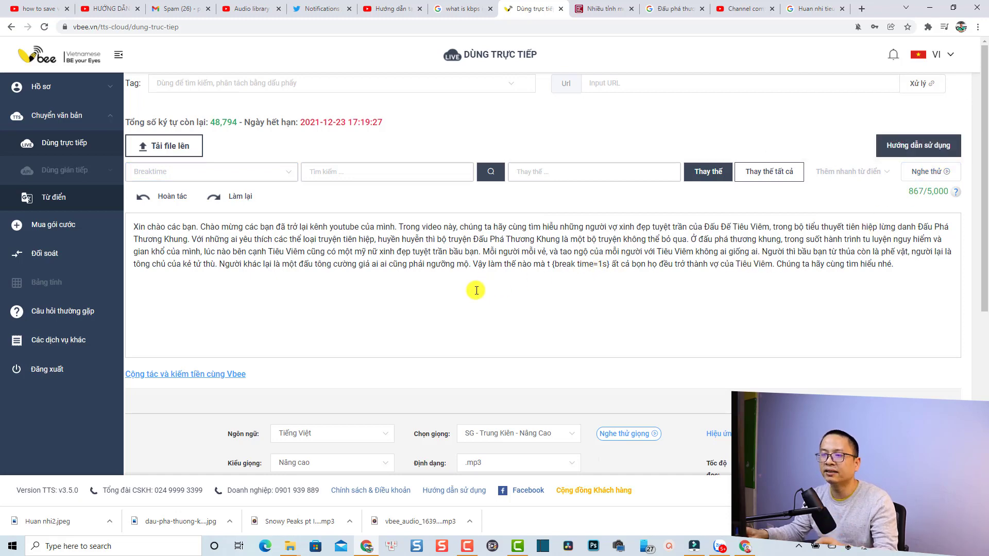
Select the whole script and look through the list of voices offered for the text-to-speech conversion
key(ctrl+a)
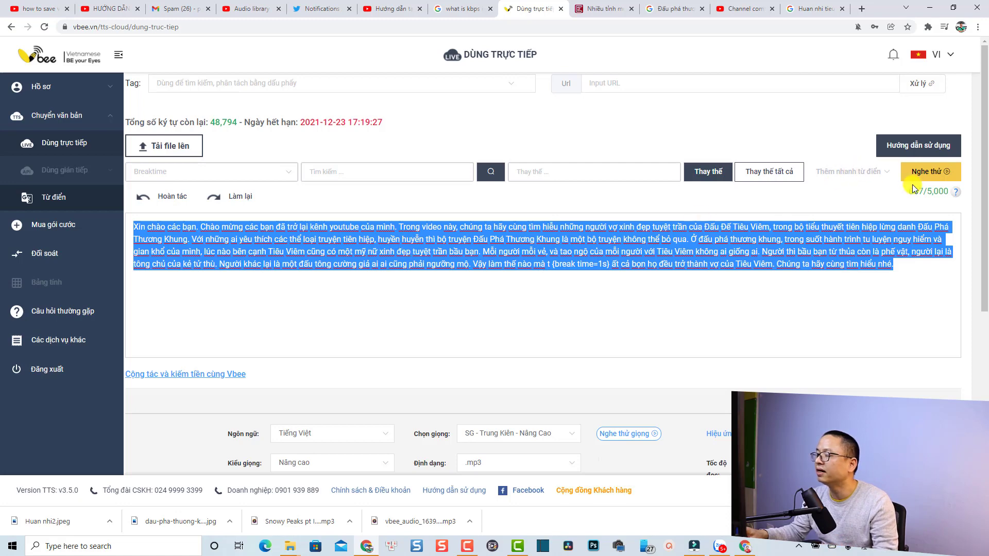
scroll(364, 417, down, 3)
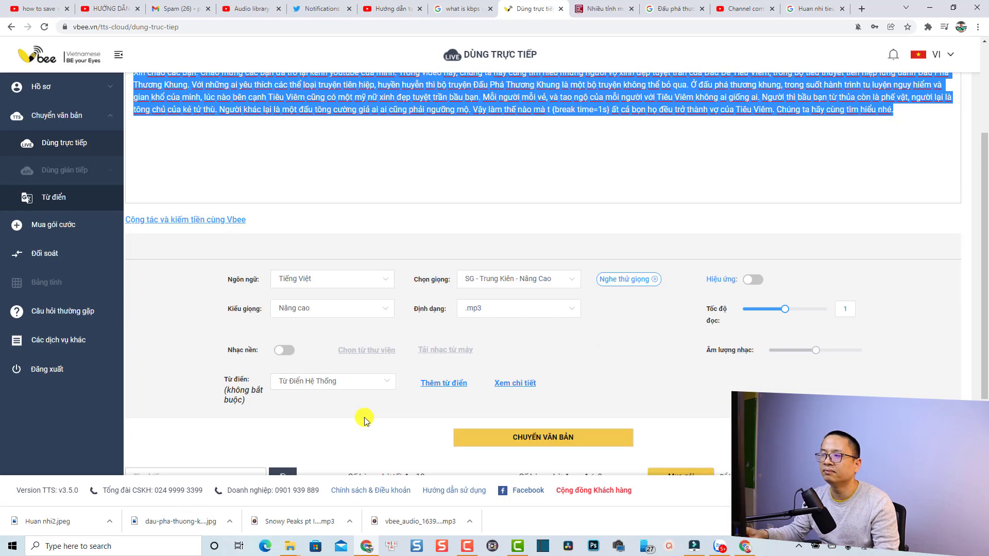
click(573, 283)
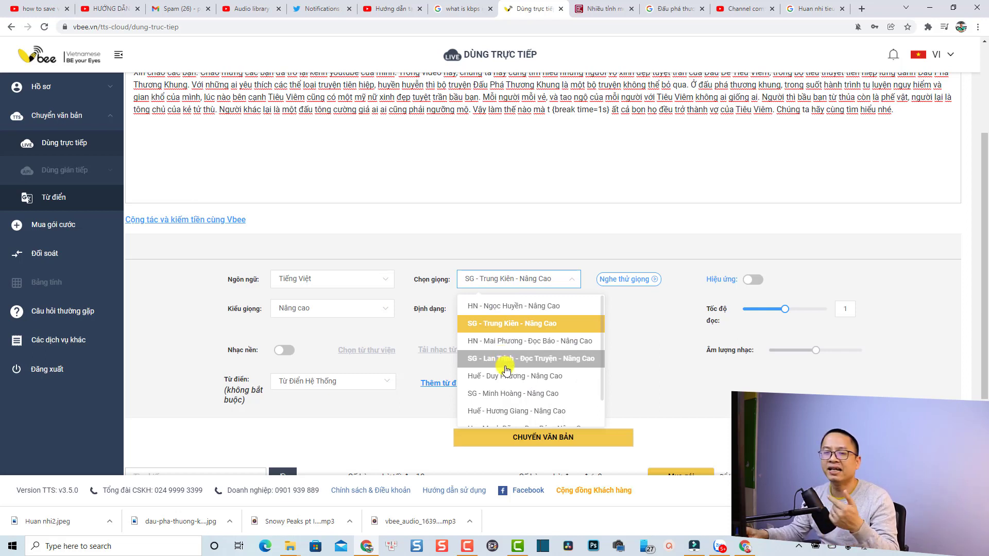
click(356, 336)
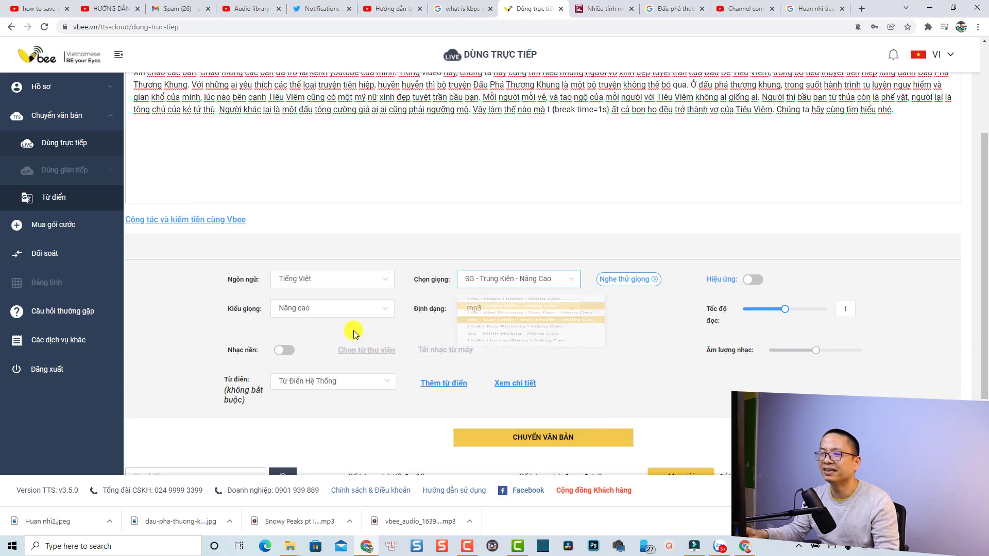
Choose Tiếng Việt as the text-to-speech language and leave the reading speed at 1
click(389, 281)
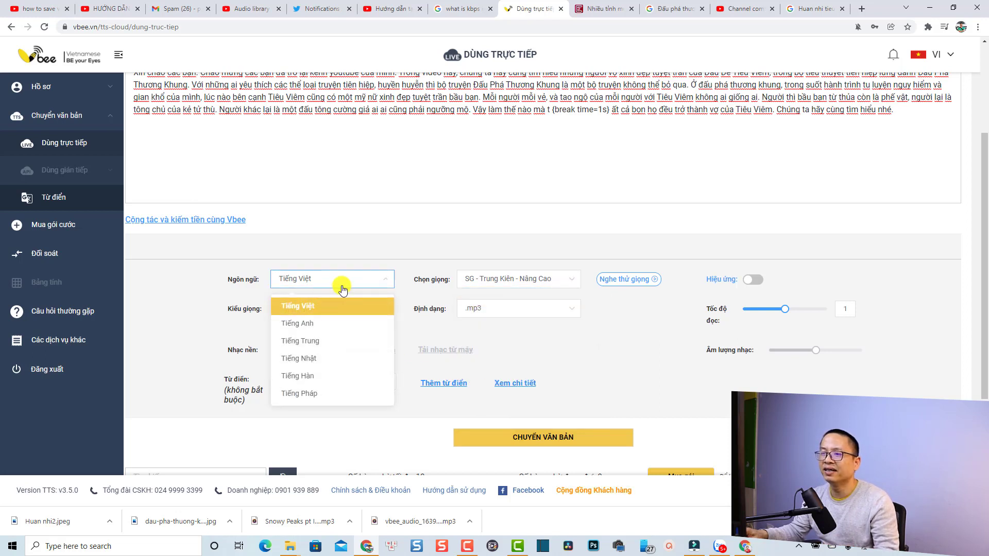
click(311, 303)
mouse_move(784, 313)
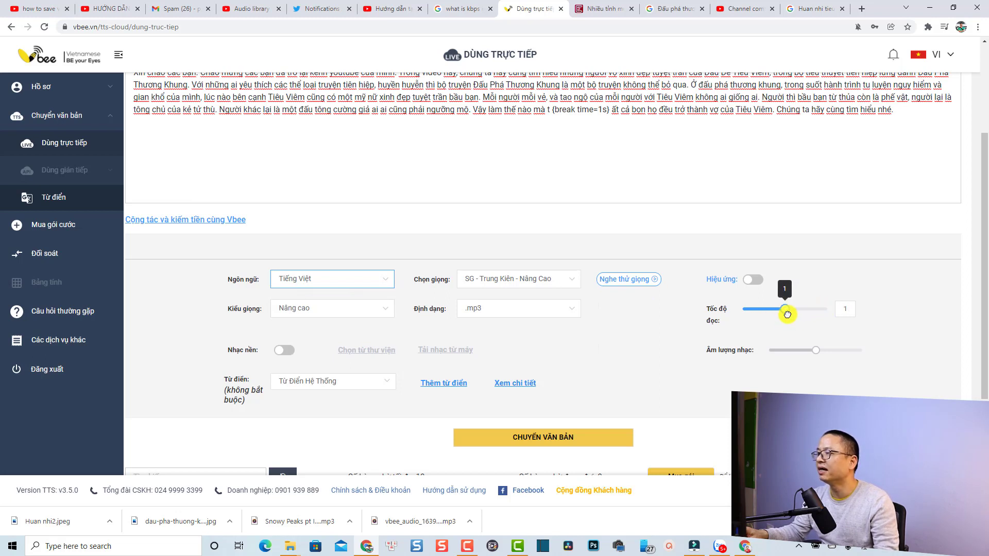
click(848, 311)
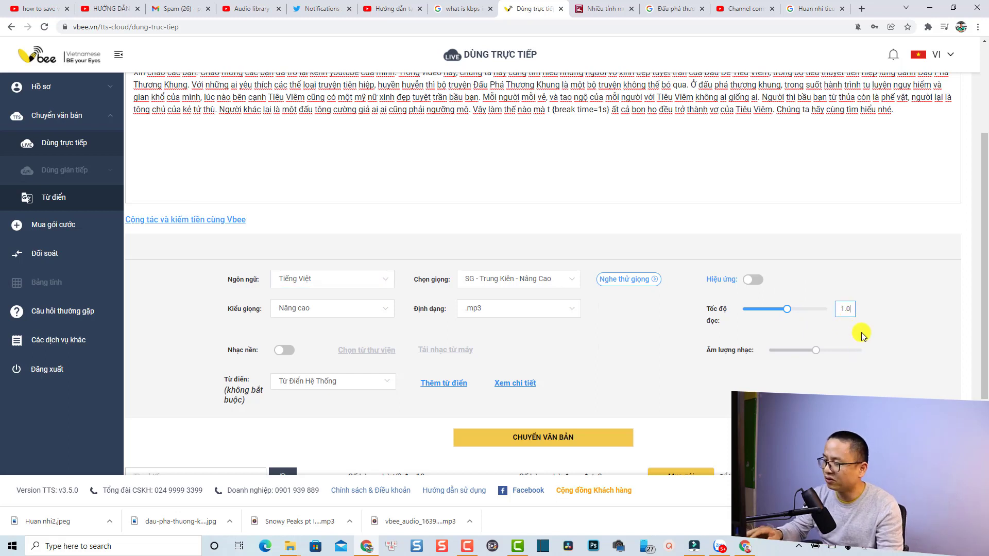
click(791, 334)
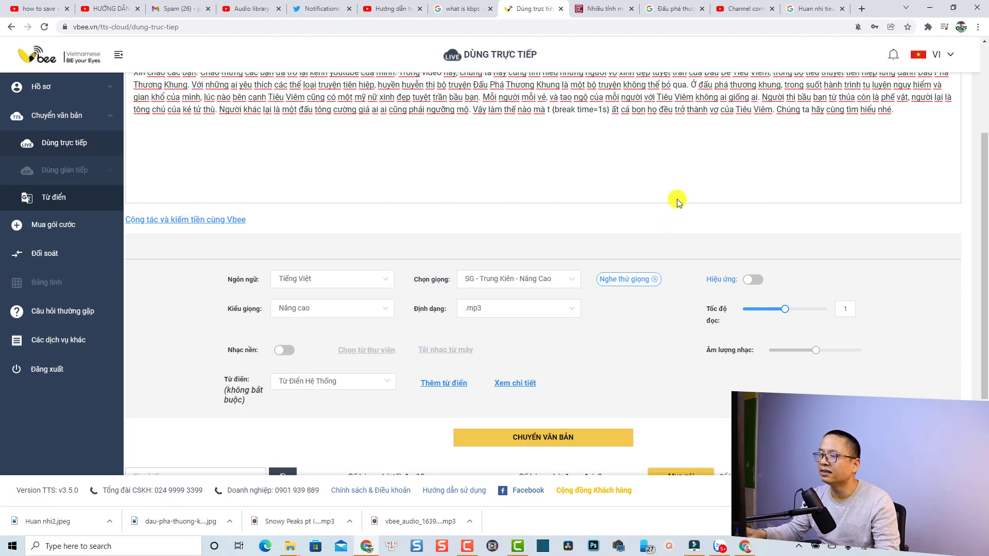
Select the whole script and submit it for conversion with the SG - Trung Kiên - Nâng Cao voice in .mp3 format
scroll(641, 242, up, 3)
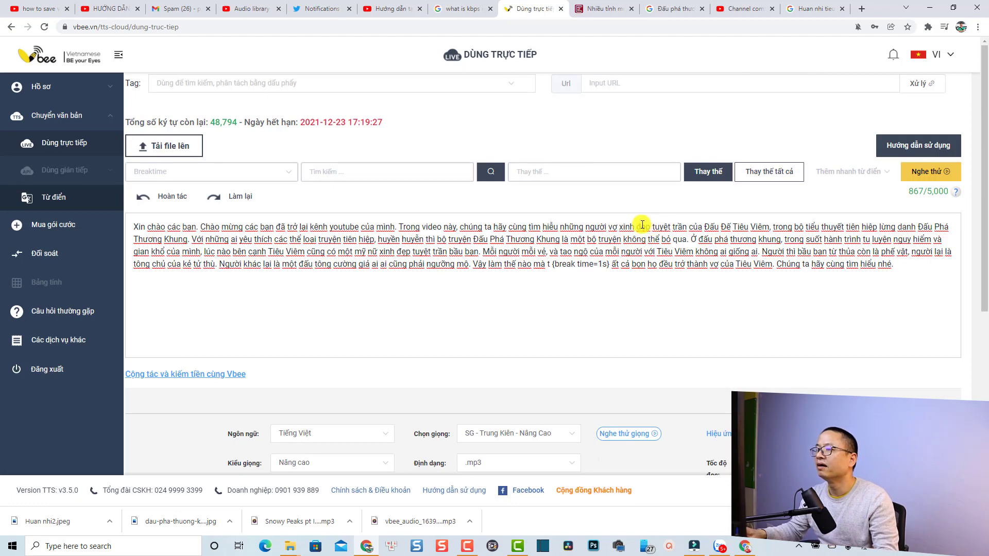
click(603, 263)
key(ctrl+a)
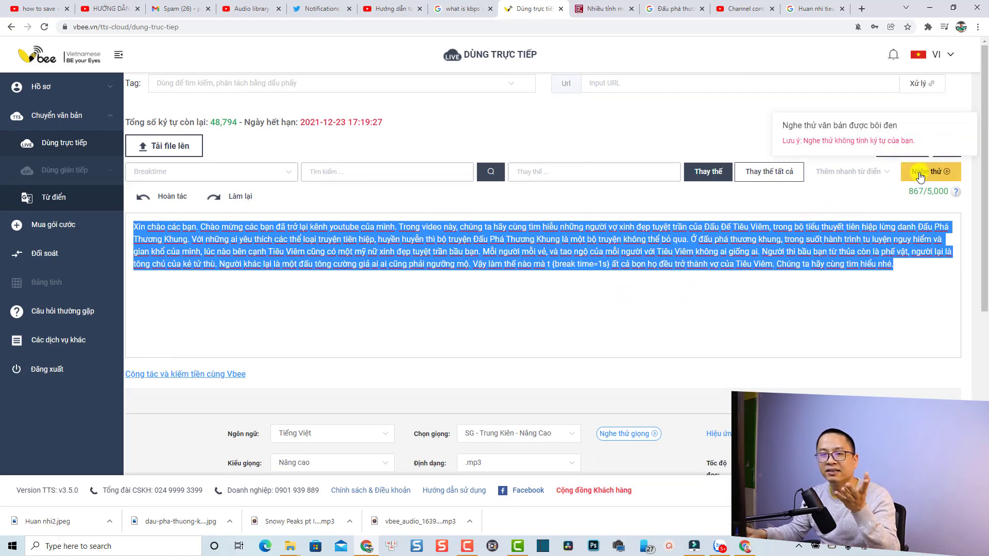
scroll(582, 342, down, 5)
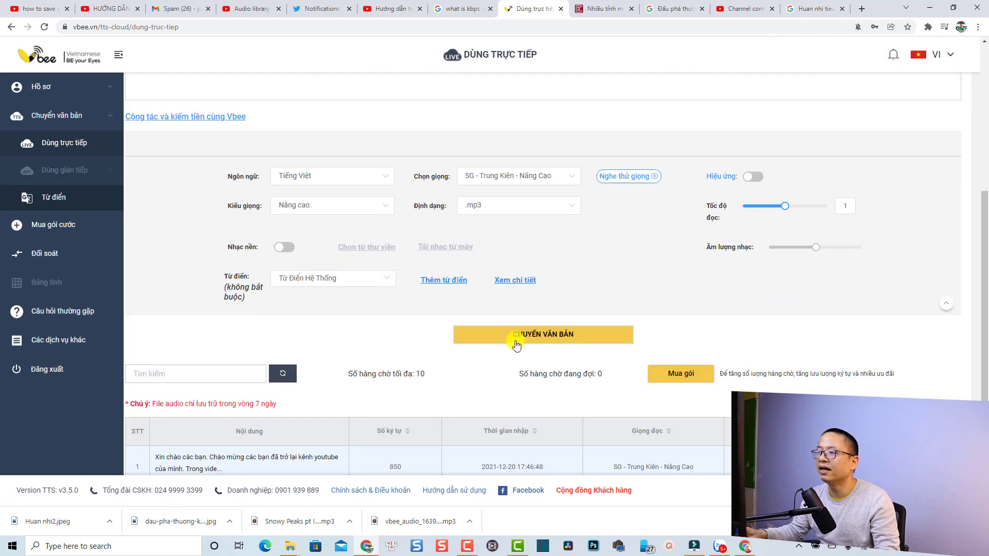
scroll(546, 340, down, 1)
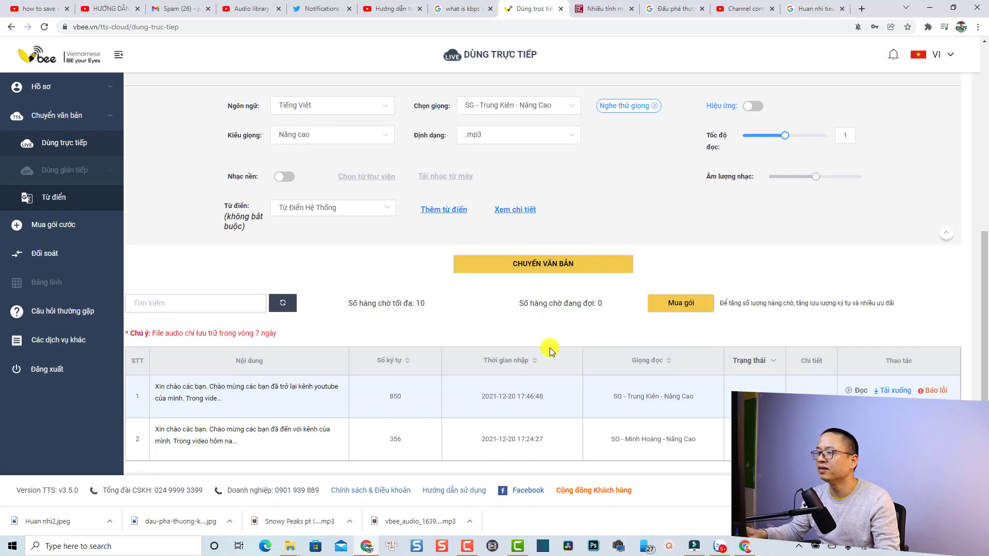
click(549, 268)
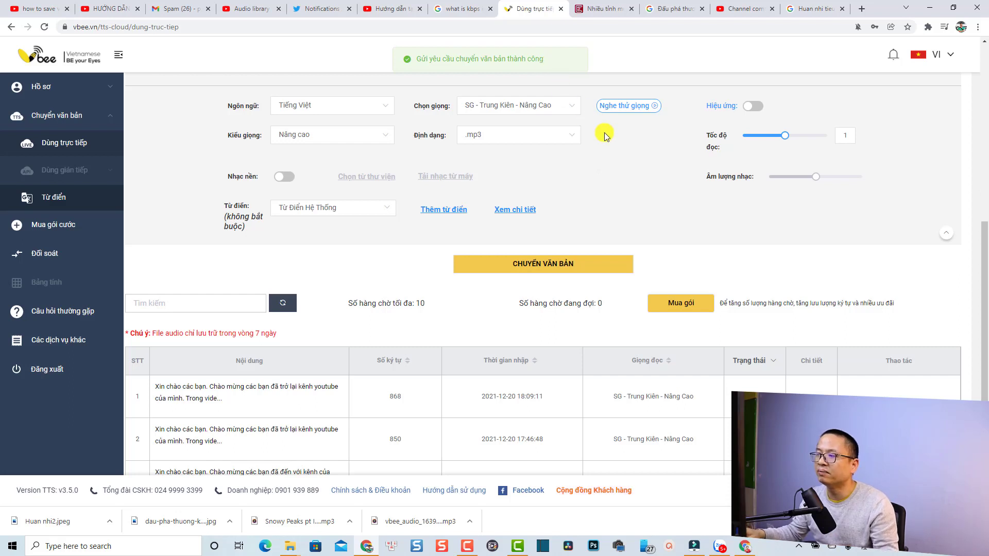
Download the newest converted voice-over, import it into the Filmora project and place it at the start of the first audio track
scroll(538, 335, down, 1)
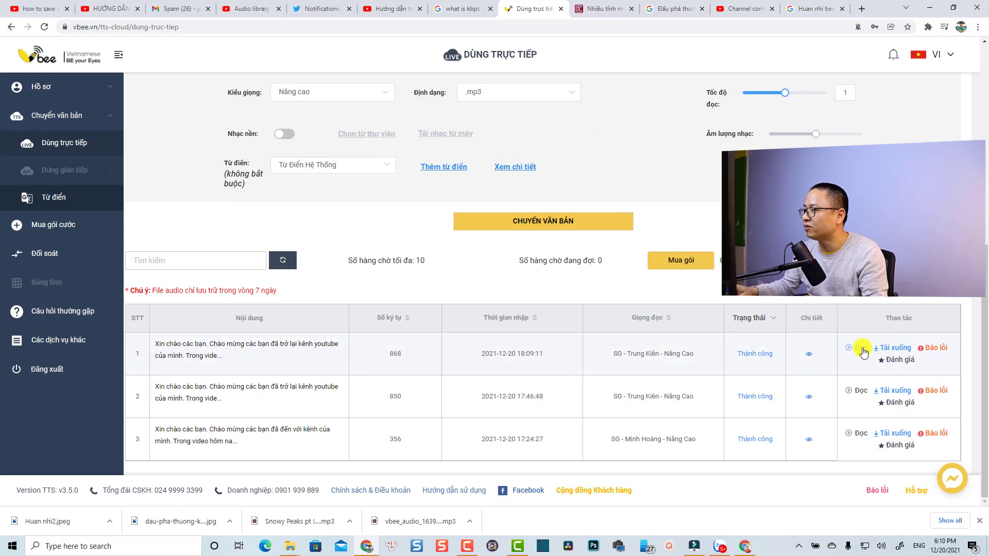
click(895, 348)
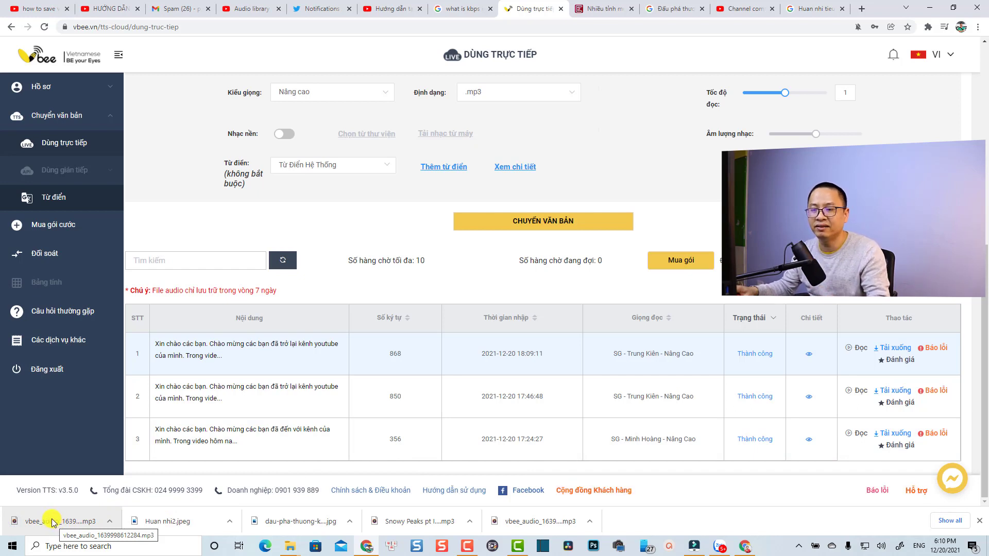
drag(51, 522, 280, 249)
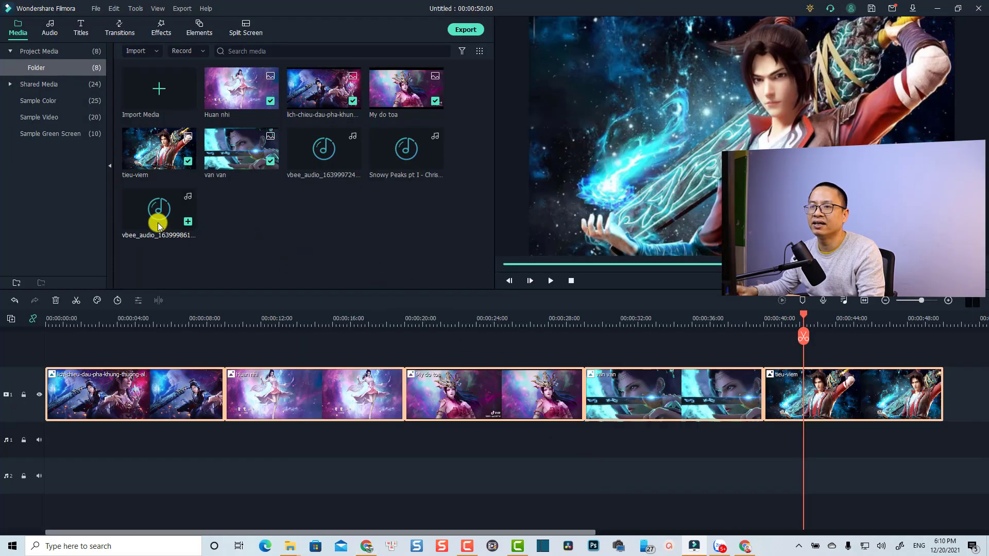
drag(159, 225, 21, 448)
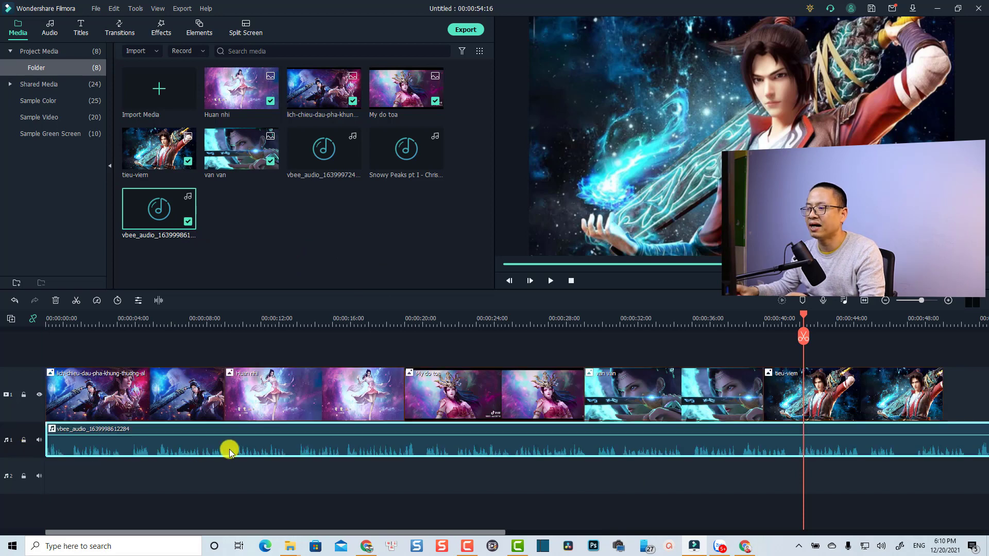
Extend the last image clip, tieu-viem, to the end of the voice-over on the timeline
scroll(593, 459, down, 1)
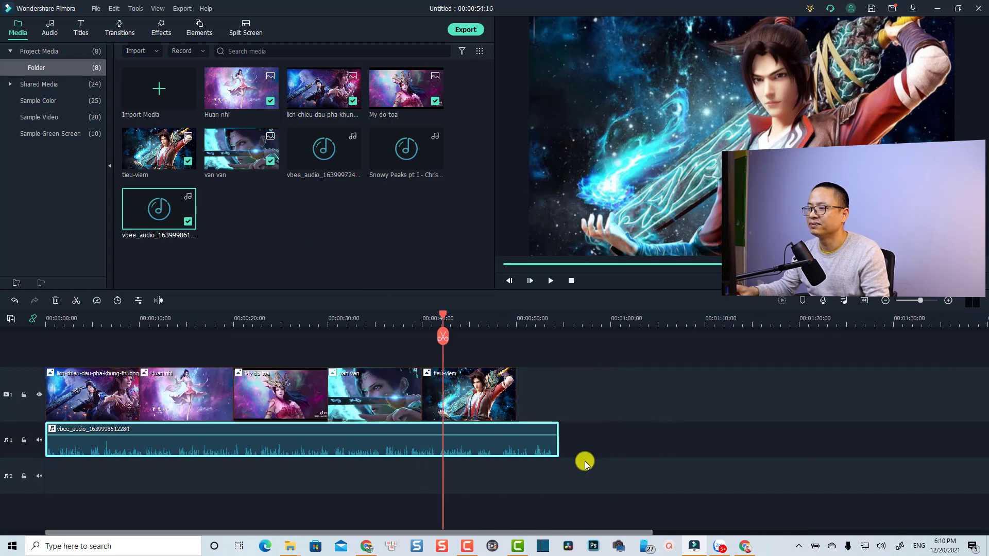
click(556, 389)
click(438, 386)
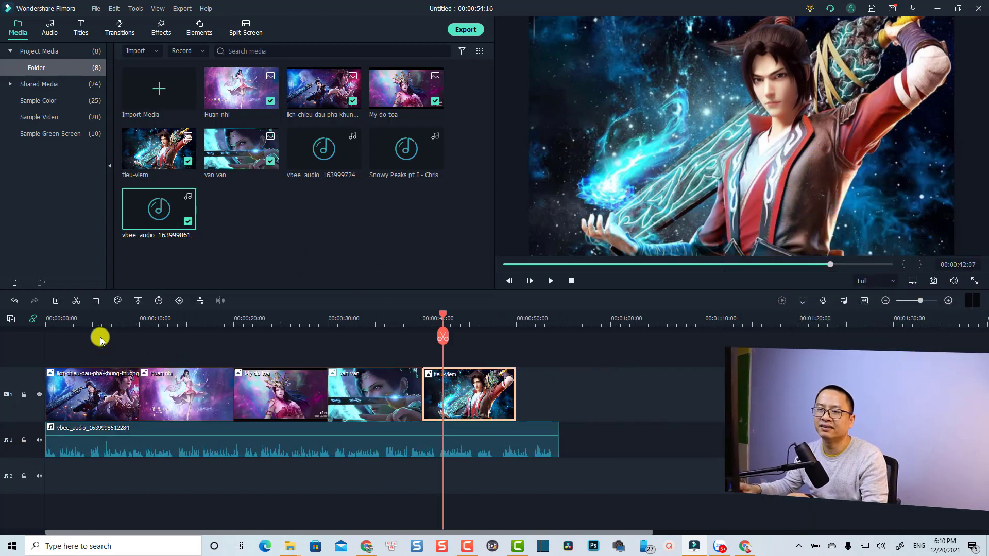
click(81, 322)
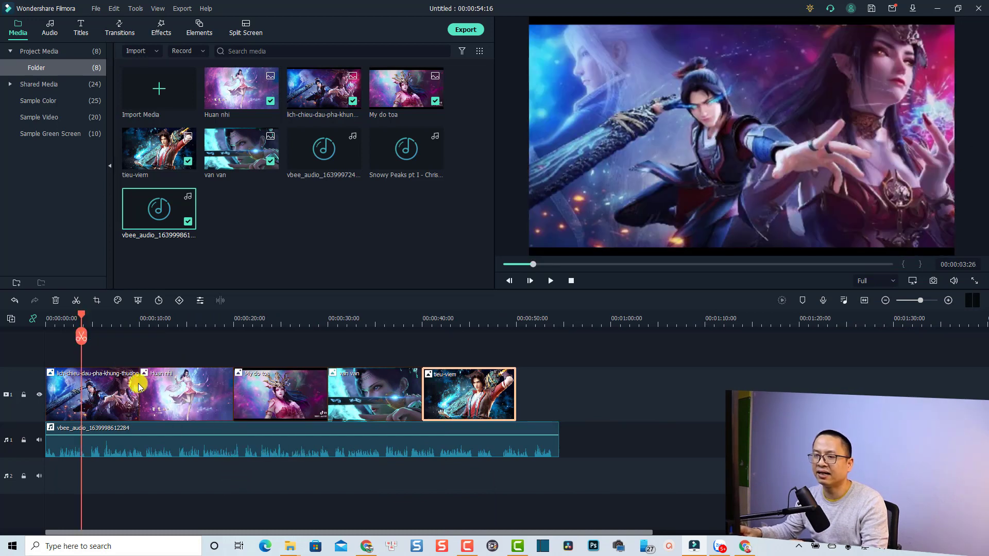
click(183, 392)
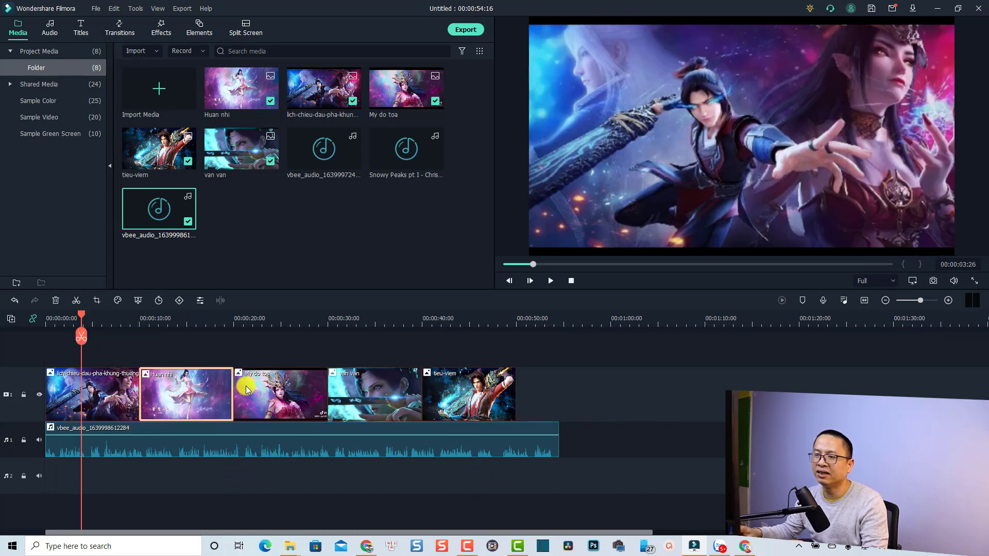
click(265, 386)
click(382, 388)
click(443, 389)
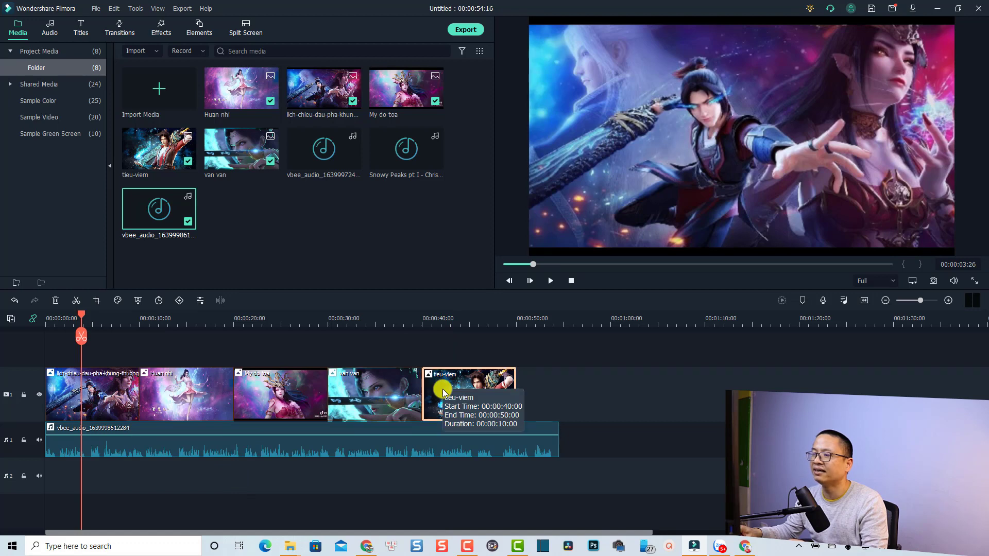
drag(516, 388, 561, 401)
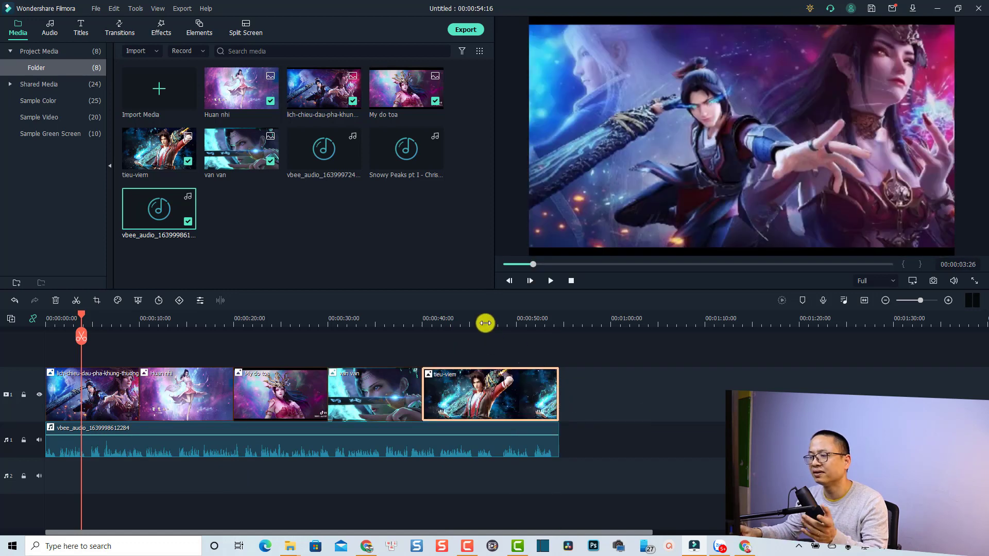
Play the timeline from about the first second and stop at 00:00:13:17 to check the images against the voice-over
click(485, 324)
click(55, 323)
mouse_move(367, 548)
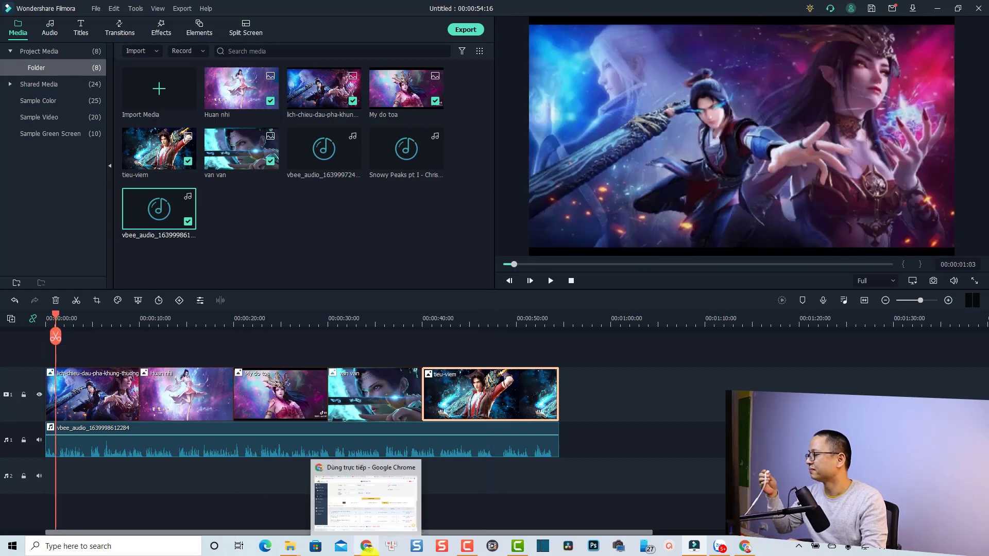
key(space)
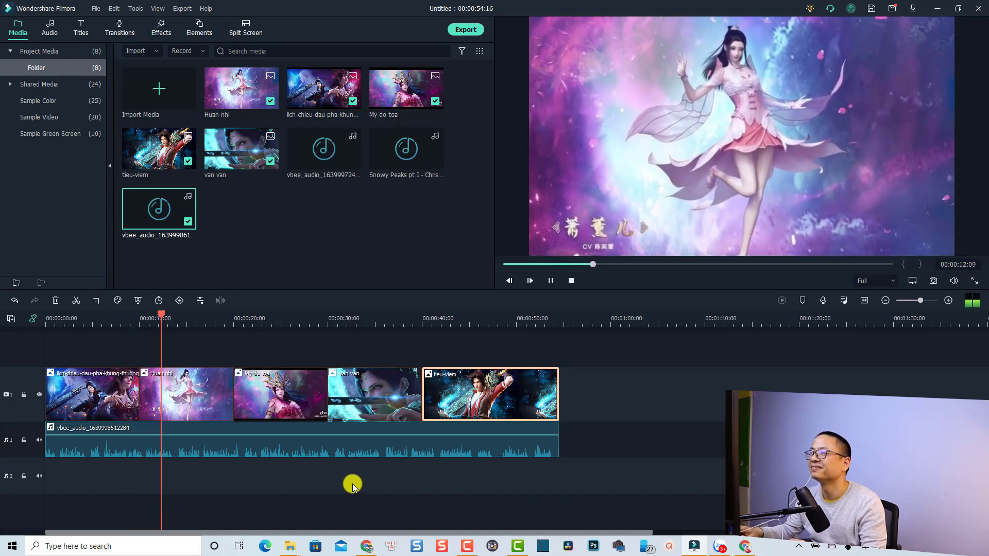
key(space)
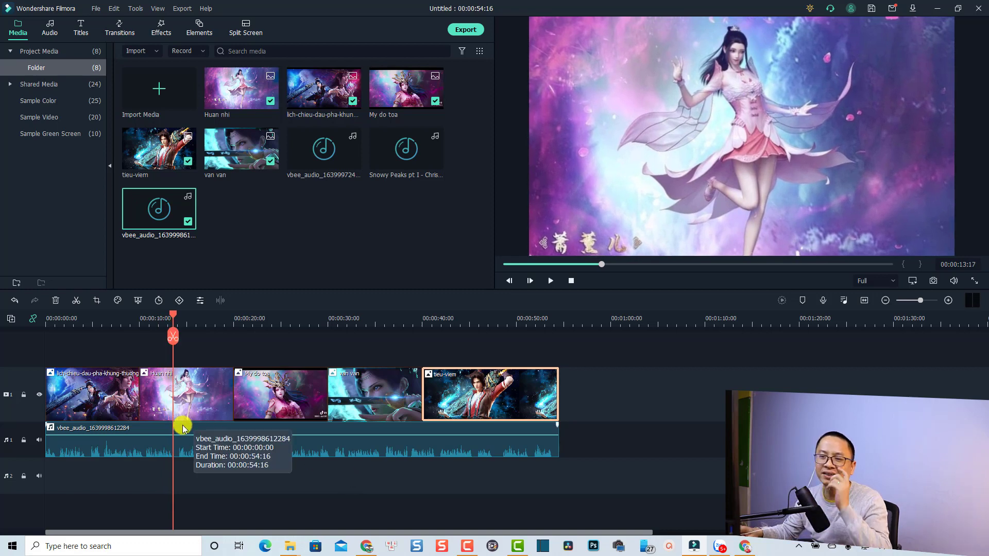
Extend the first image clip to the playhead at 00:00:13:17, pushing the following images along
click(480, 351)
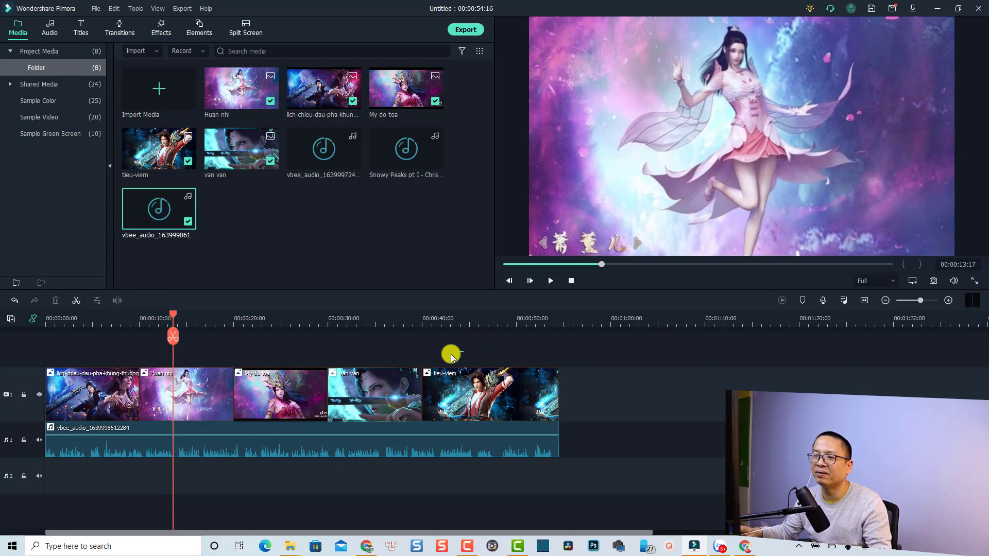
drag(451, 357, 173, 397)
click(126, 393)
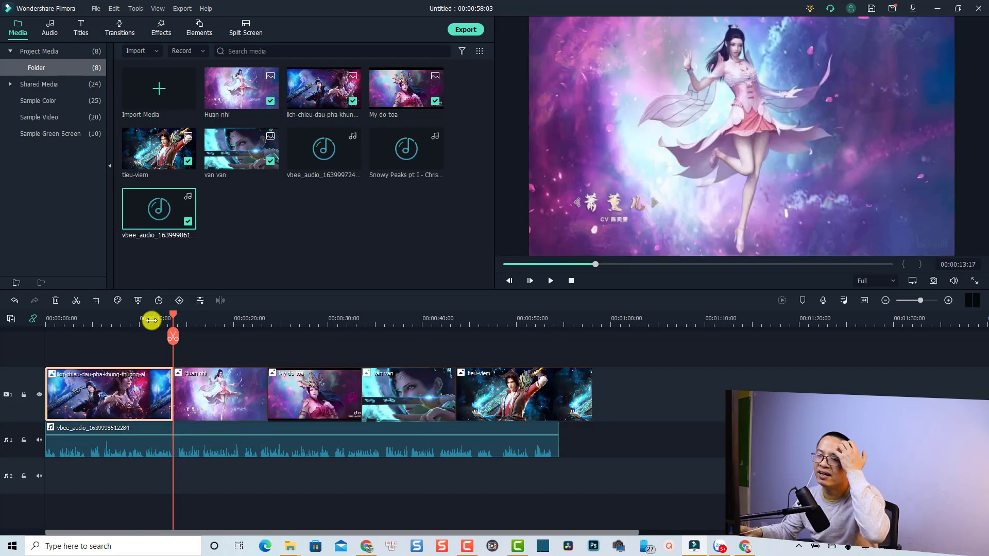
Preview the voice-over from the start of the Huan nhi image and check the image positions further along the timeline
click(151, 320)
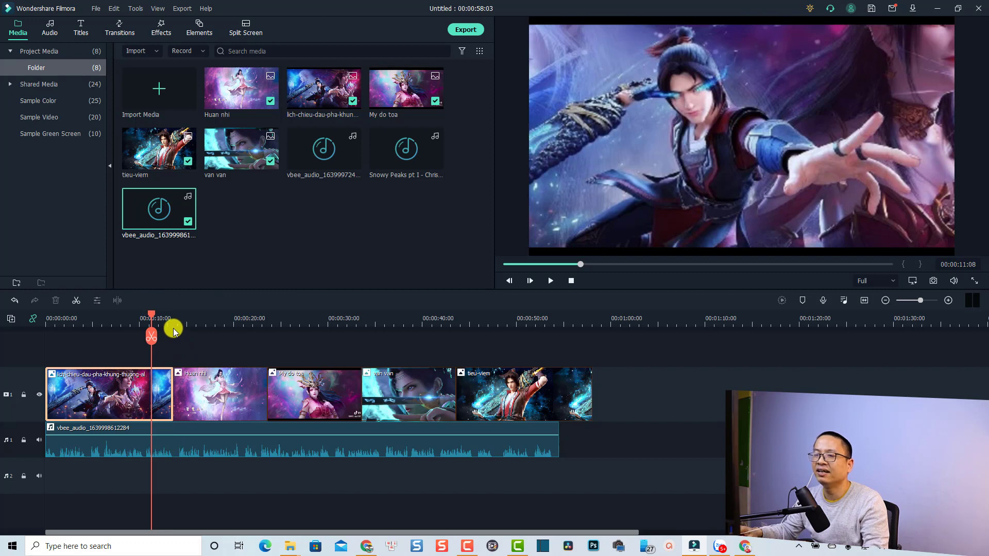
click(174, 328)
key(space)
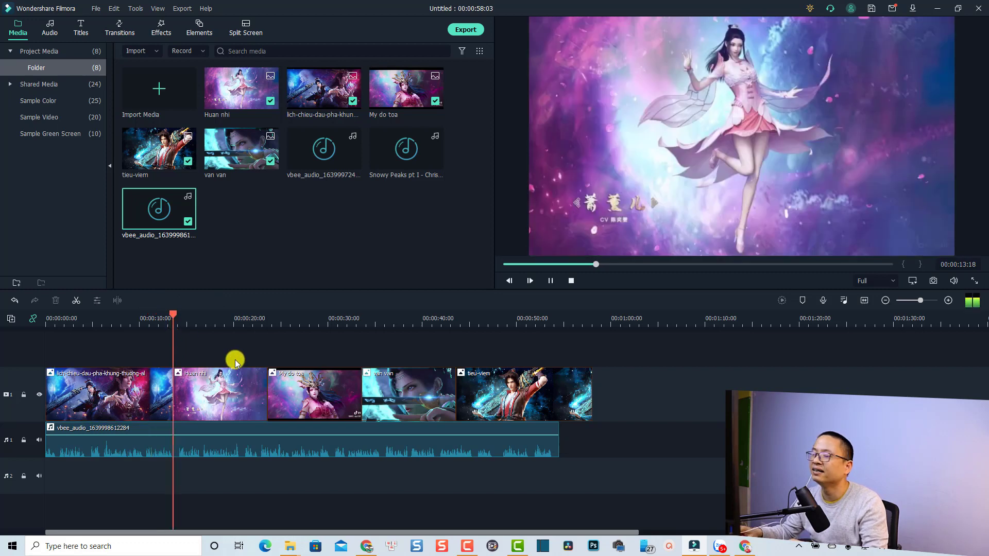
key(space)
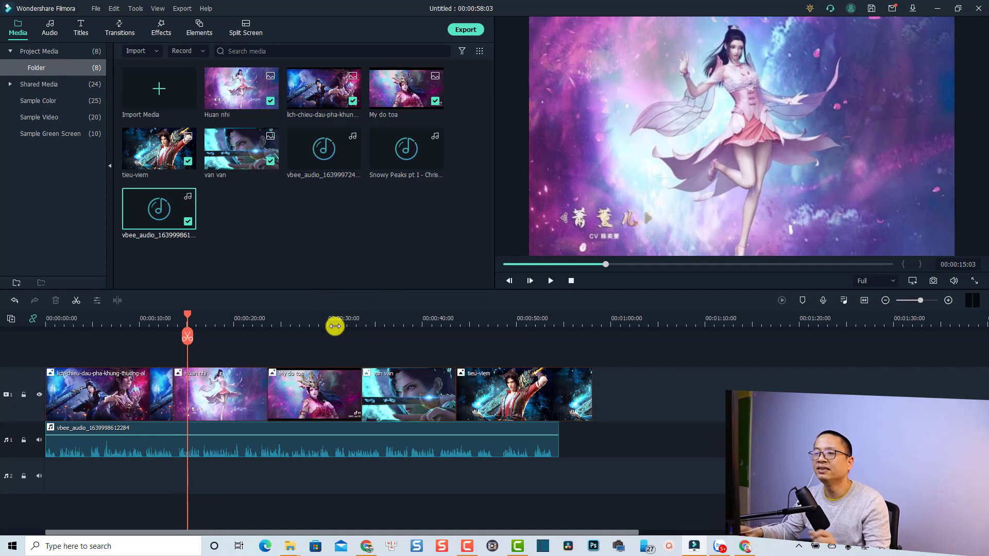
click(318, 325)
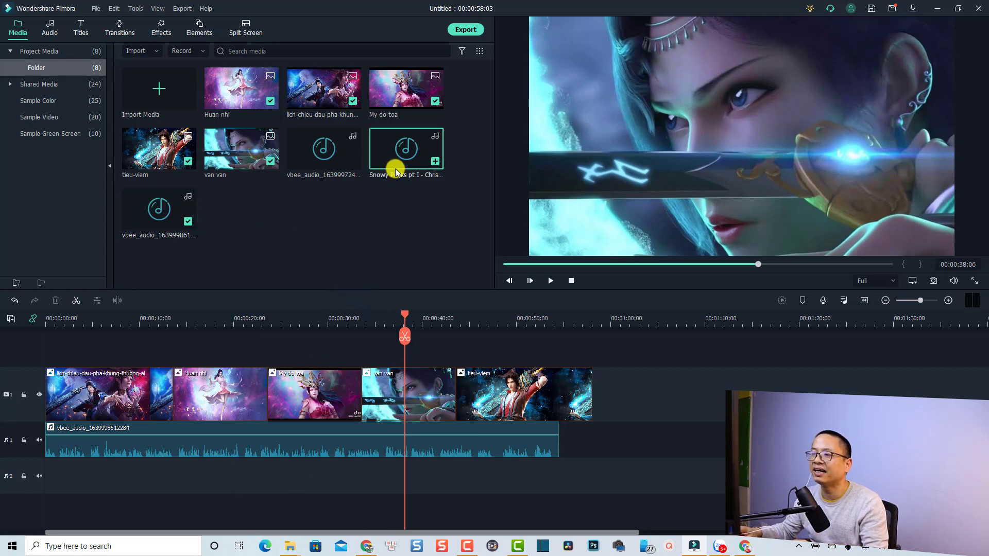
Place the Snowy Peaks pt I music at the start of the second audio track and shorten the tieu-viem image to the voice-over's end
drag(397, 166, 43, 476)
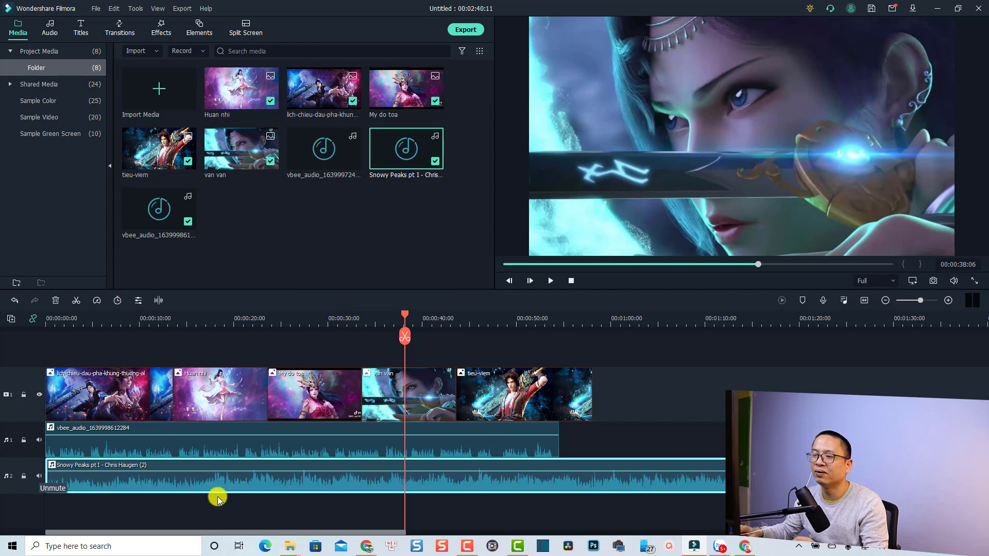
click(596, 318)
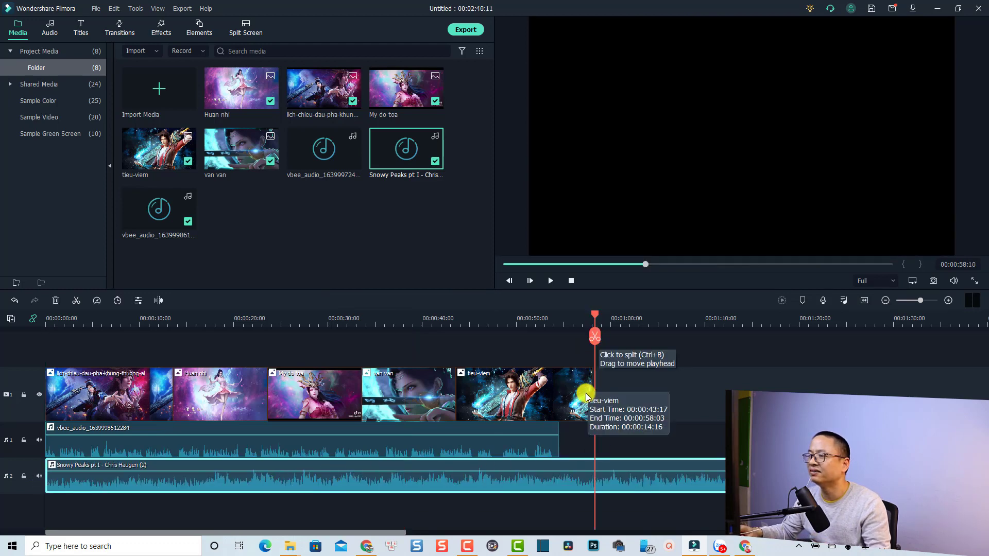
click(587, 397)
drag(592, 394, 559, 394)
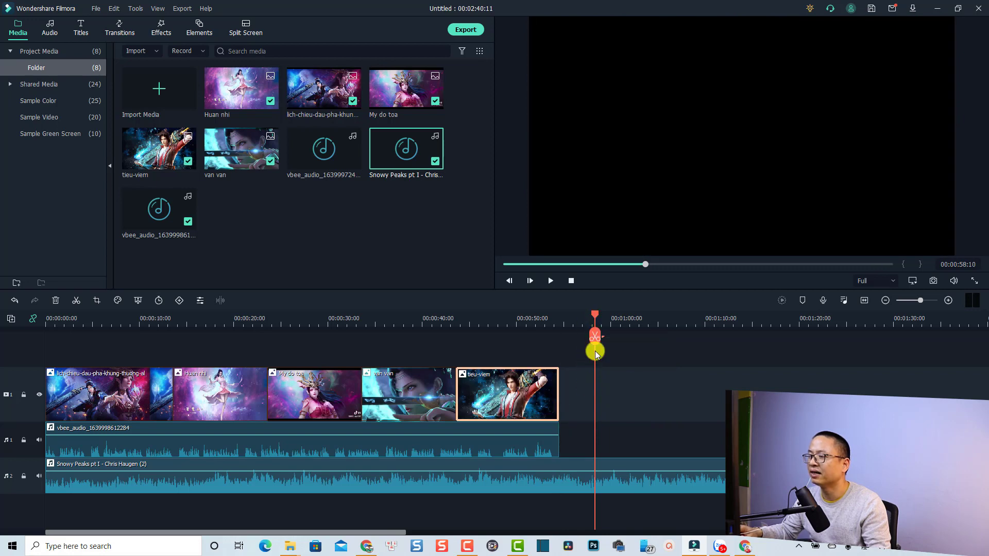
Split the Snowy Peaks pt I music at 00:00:58:10 and delete the part after the cut
click(586, 481)
click(596, 337)
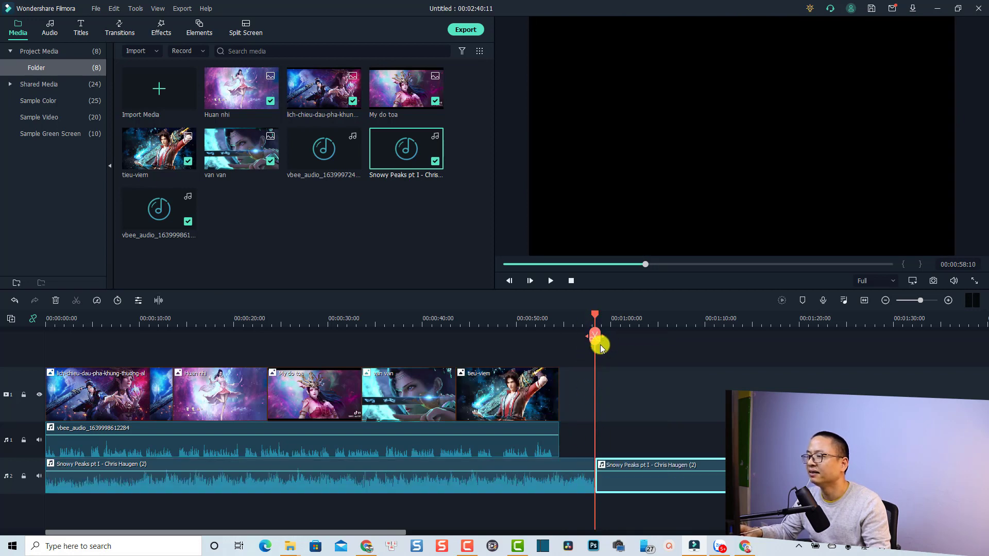
click(666, 486)
key(Delete)
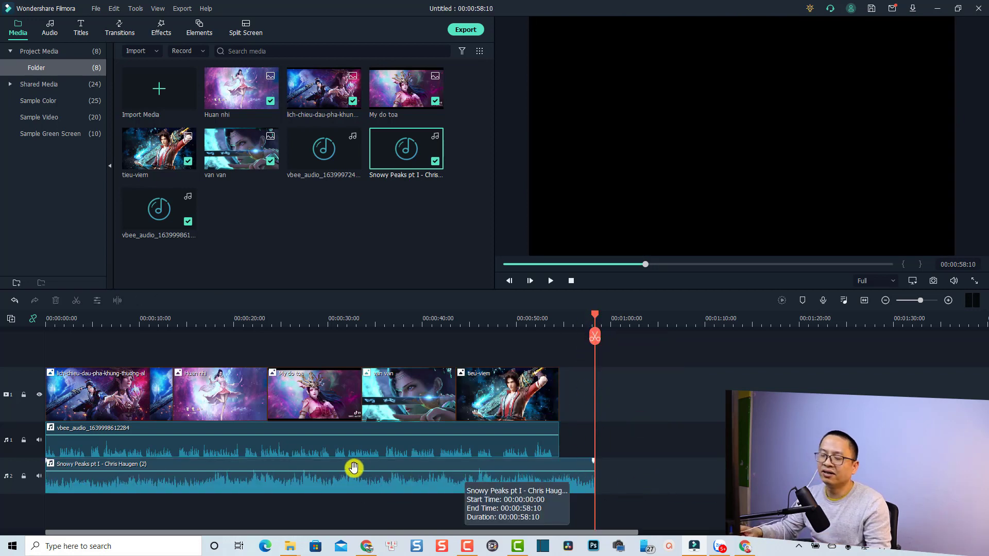
click(335, 487)
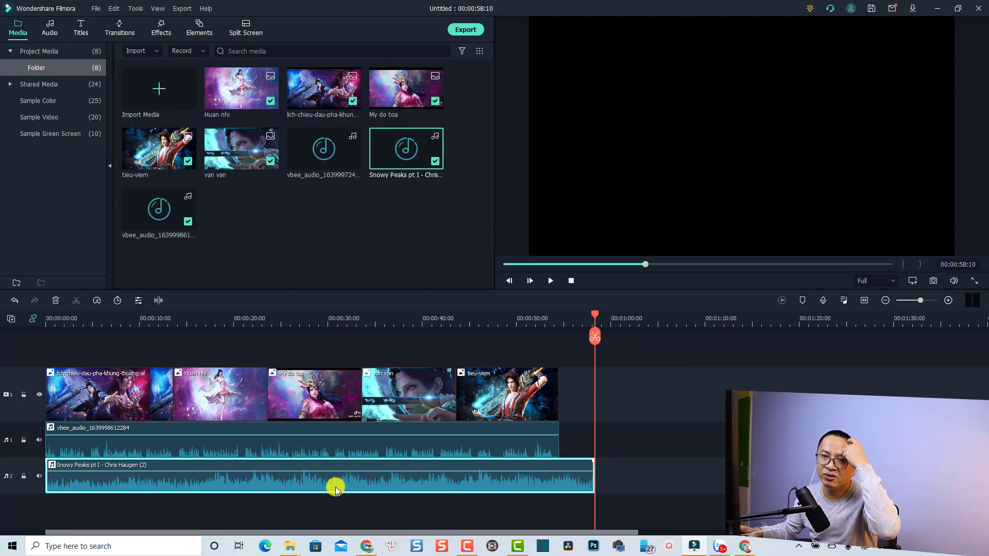
click(257, 448)
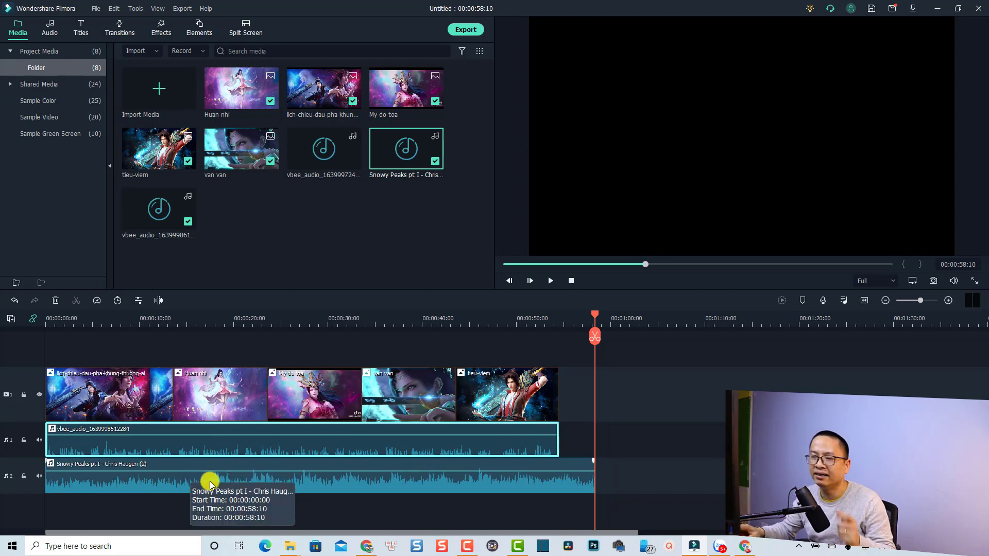
Apply 59% ducking to the vbee_audio voice-over so other clips play quieter, and preview the mix from the start
double_click(178, 444)
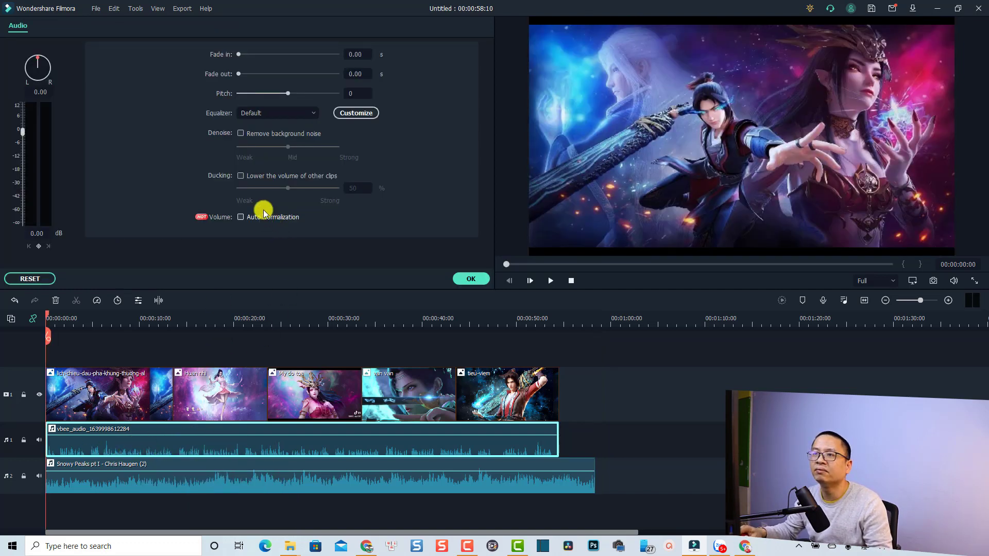
click(242, 176)
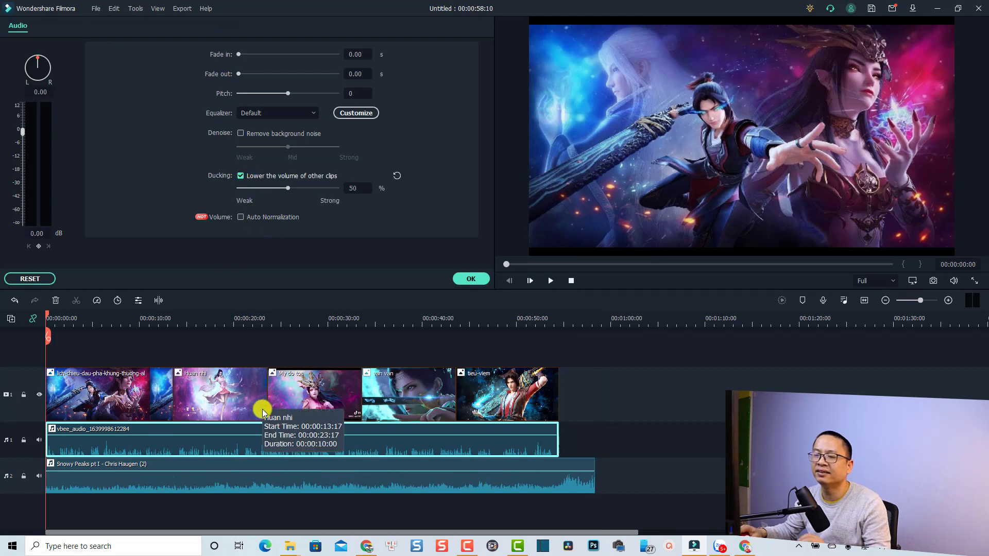
drag(289, 190, 294, 190)
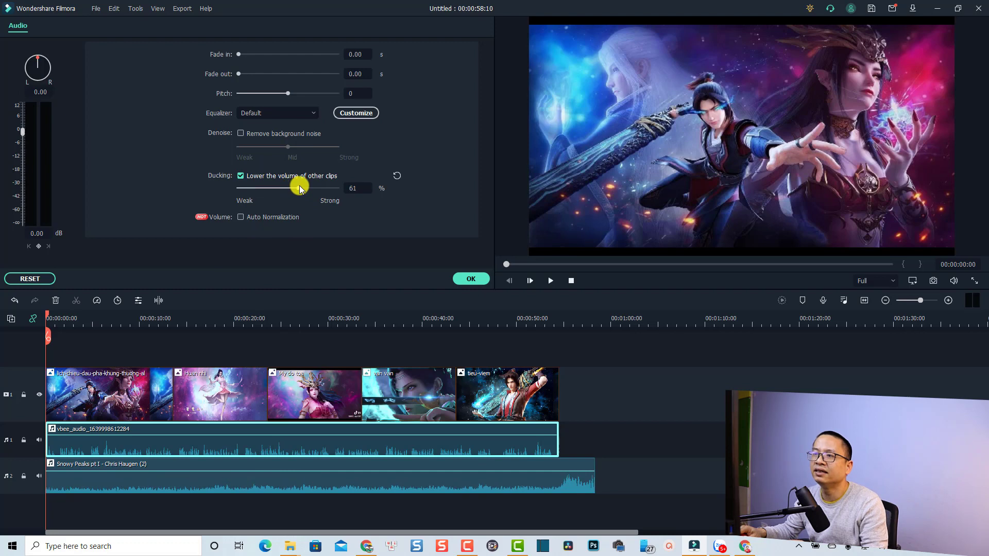
drag(298, 188, 298, 189)
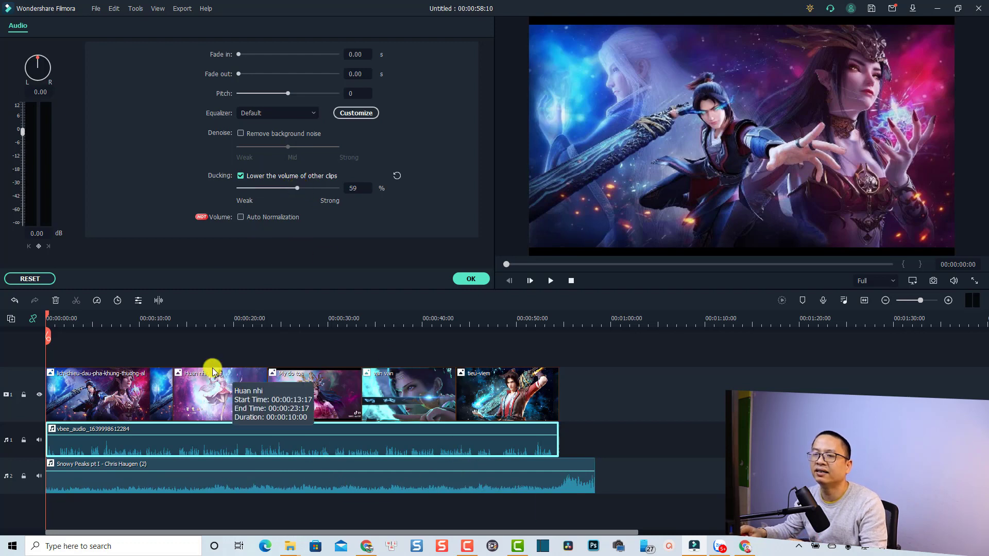
click(471, 278)
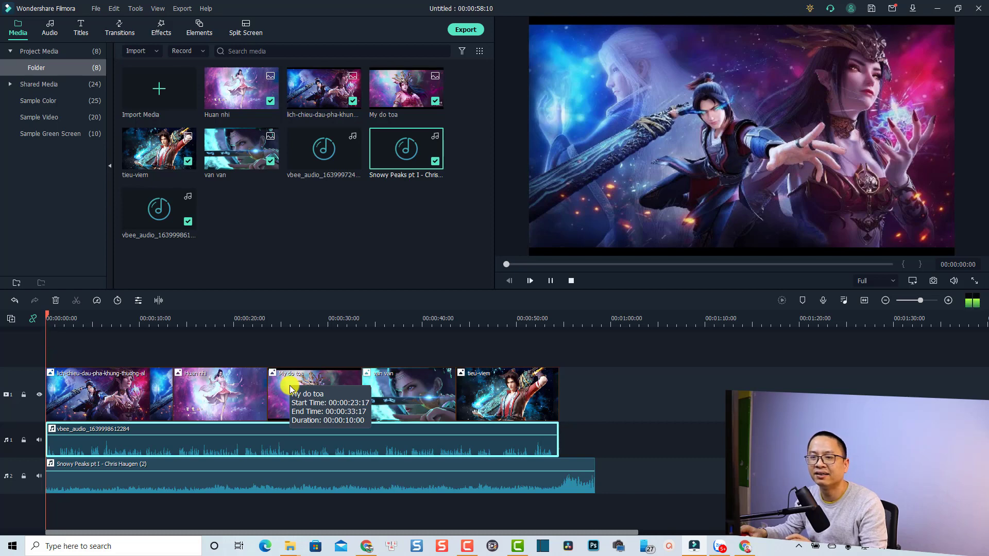
key(space)
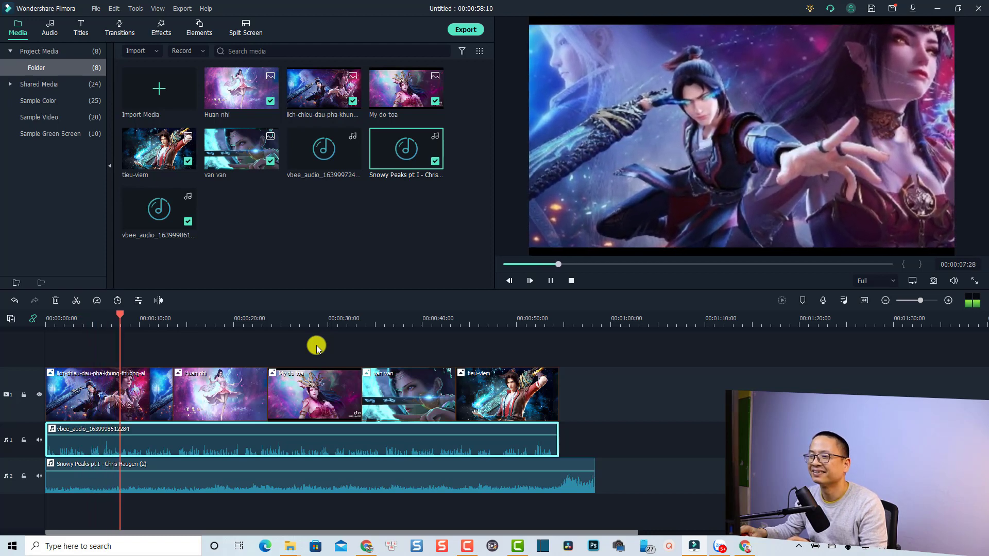
key(space)
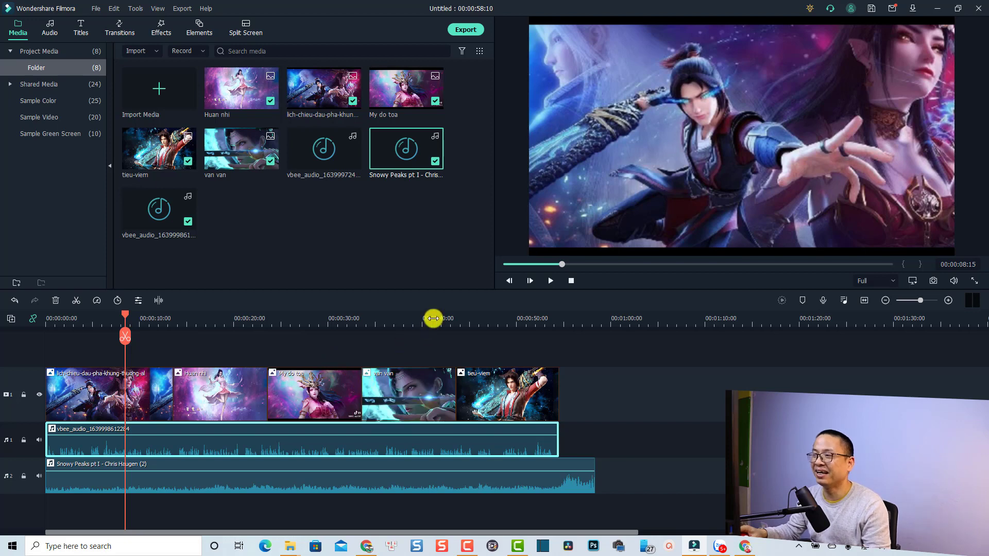
Look through the effects and elements libraries, and review the Vbee script and the VnExpress test-kit article in Chrome
click(162, 28)
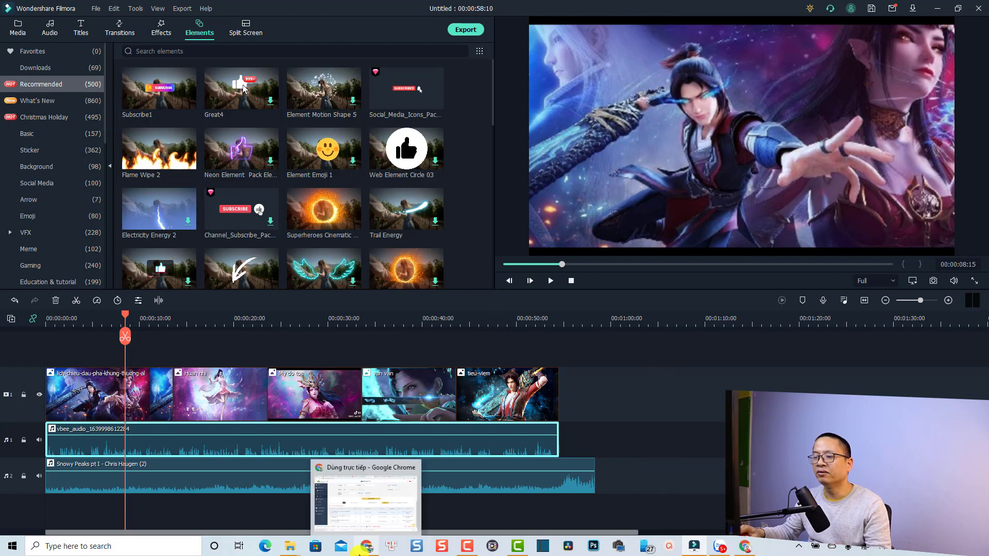
click(368, 518)
scroll(451, 323, up, 7)
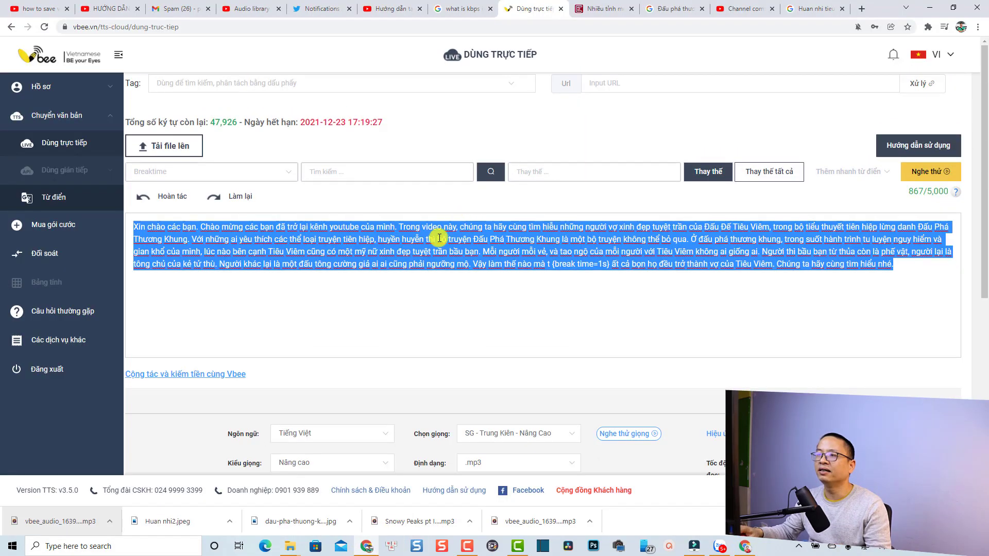
click(396, 252)
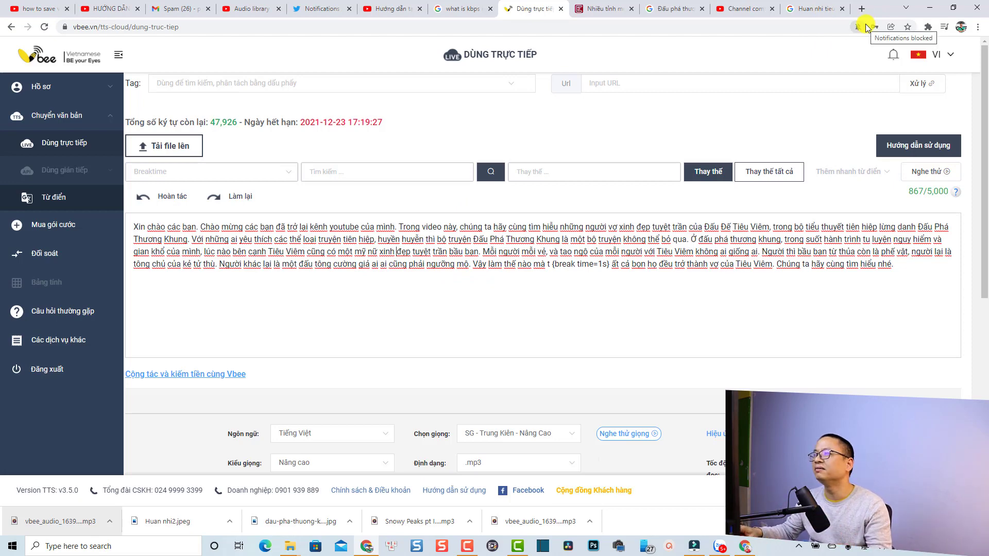
click(606, 10)
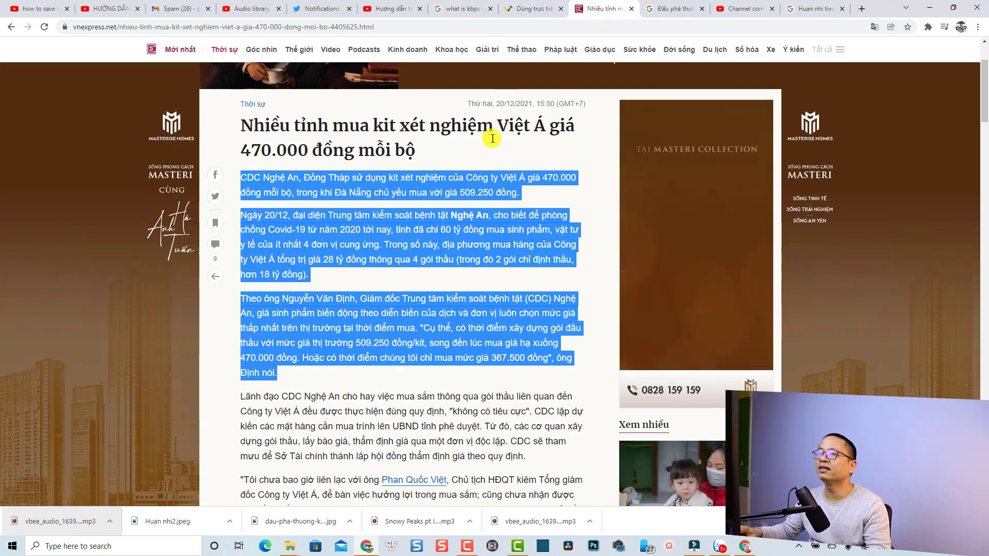
click(494, 161)
scroll(417, 208, down, 4)
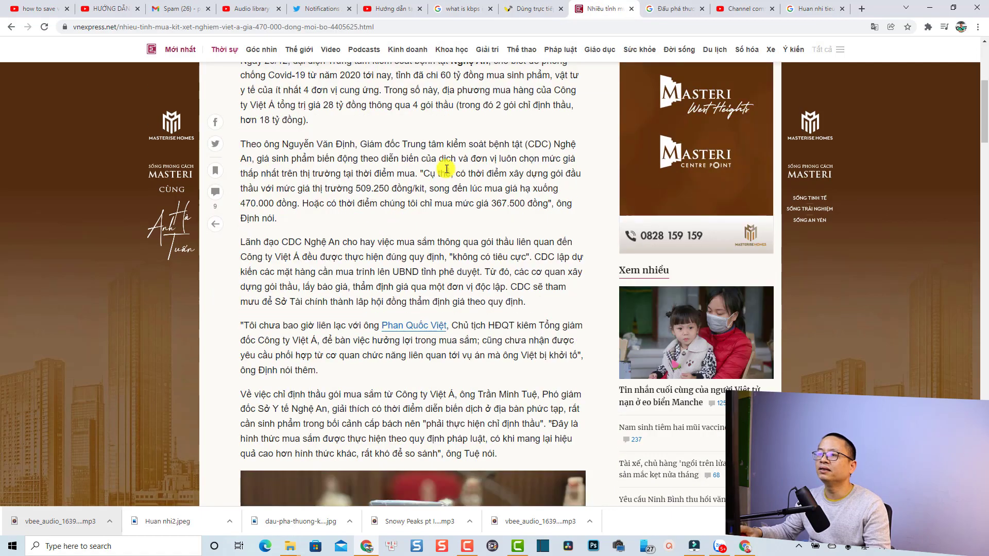
scroll(430, 237, up, 5)
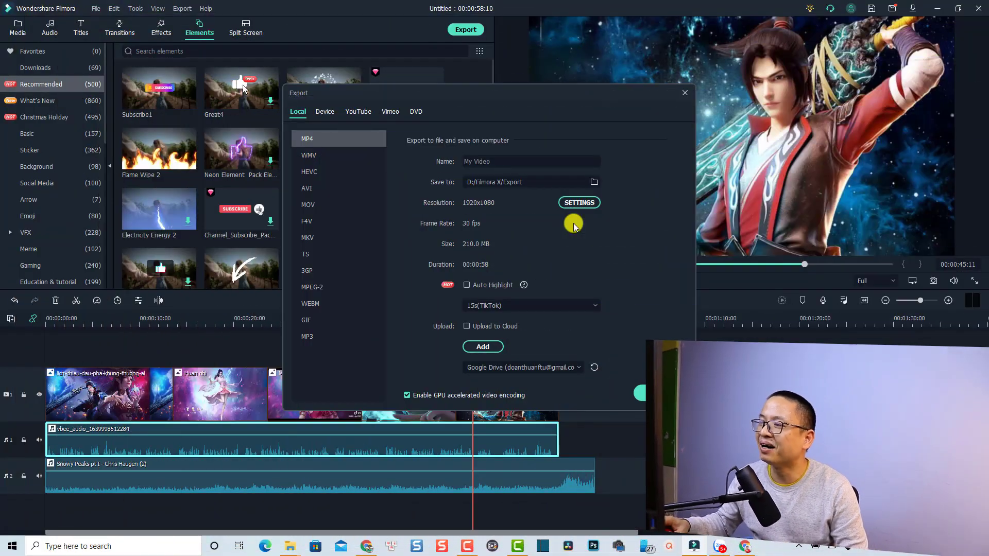
Close the export settings without exporting and move the playhead back to 00:00:00:20
click(684, 93)
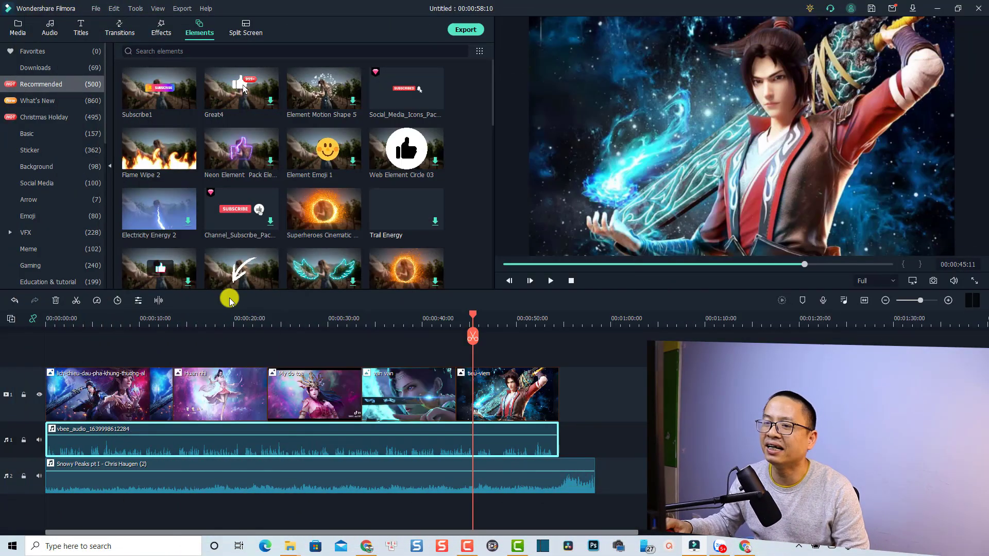
click(52, 319)
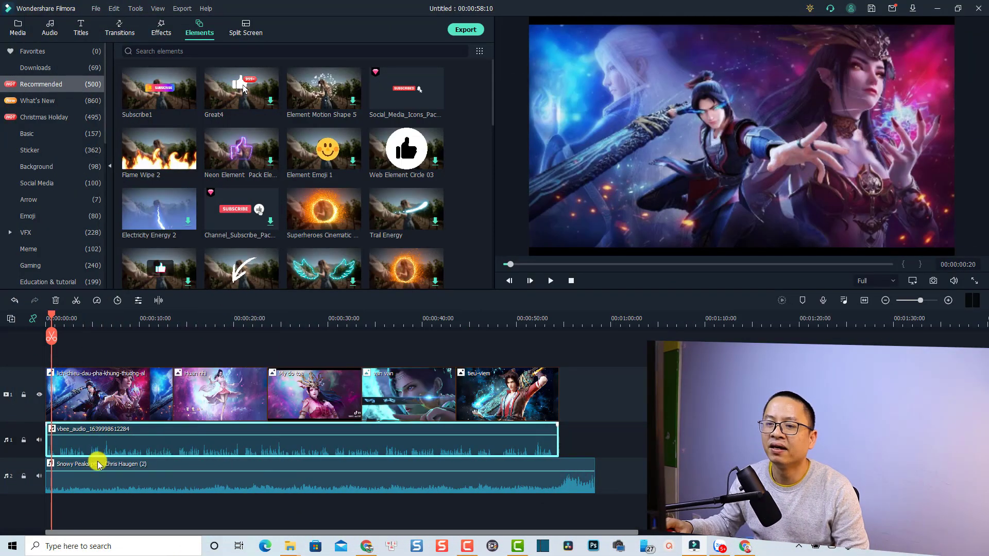